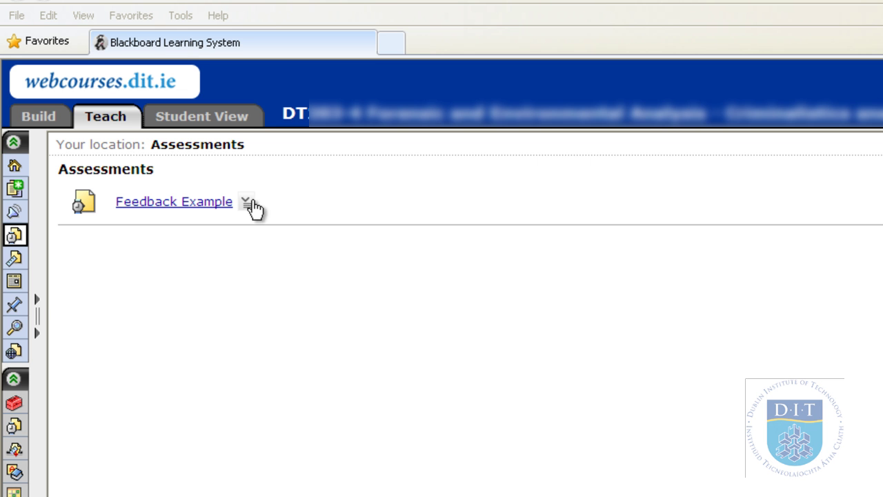
Open the Feedback Example assessment and bring all answer options of its first question into view.
{"action": "left_click", "coordinate": [246, 203]}
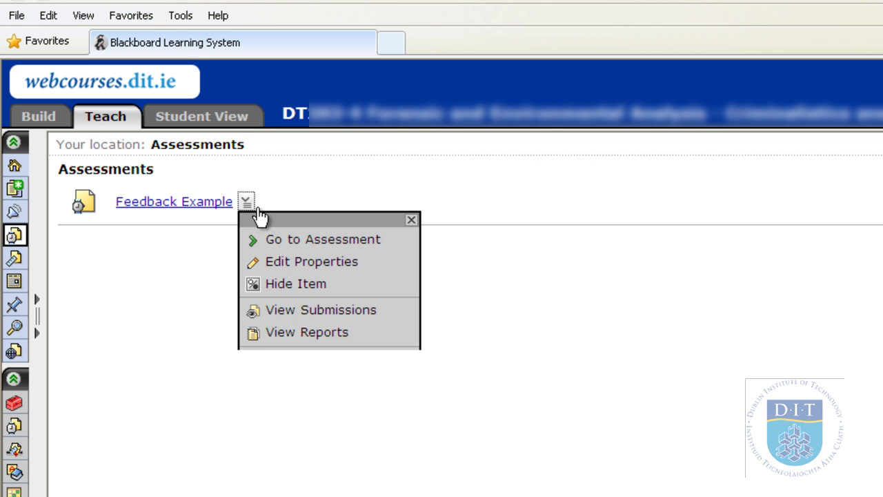
{"action": "left_click", "coordinate": [285, 240]}
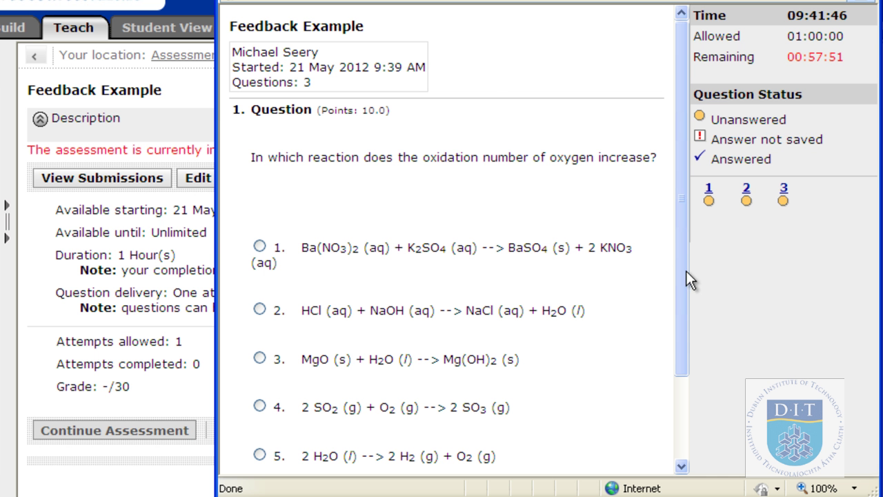
{"action": "left_click_drag", "start_coordinate": [678, 221], "coordinate": [676, 306]}
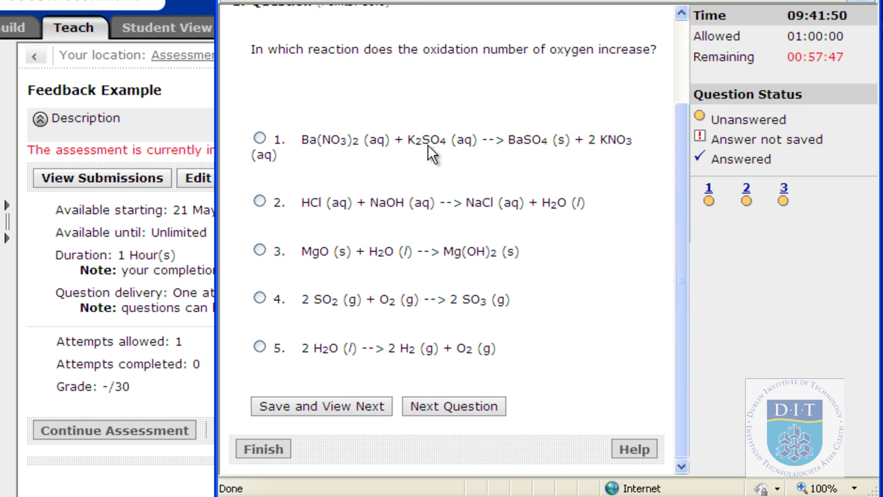
Answer question 1 with option 2, HCl + NaOH --> NaCl + H2O, and save it to continue to question 2.
{"action": "left_click_drag", "start_coordinate": [251, 51], "coordinate": [632, 53]}
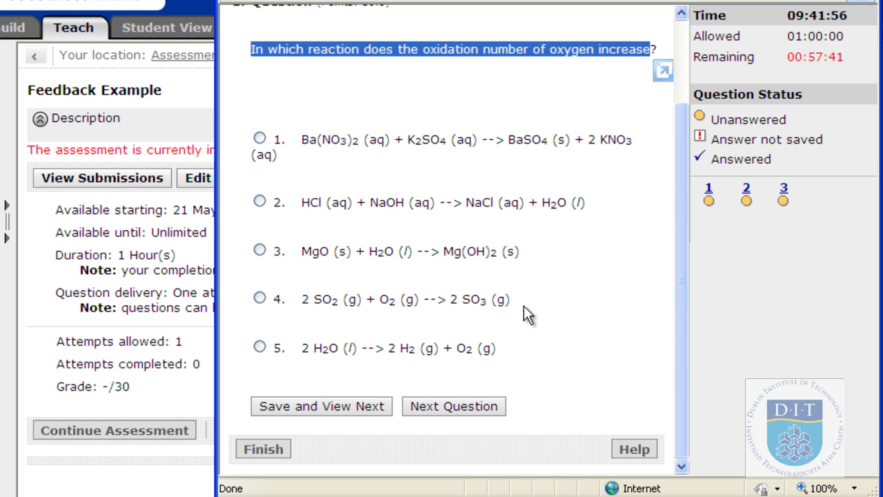
{"action": "left_click", "coordinate": [558, 367]}
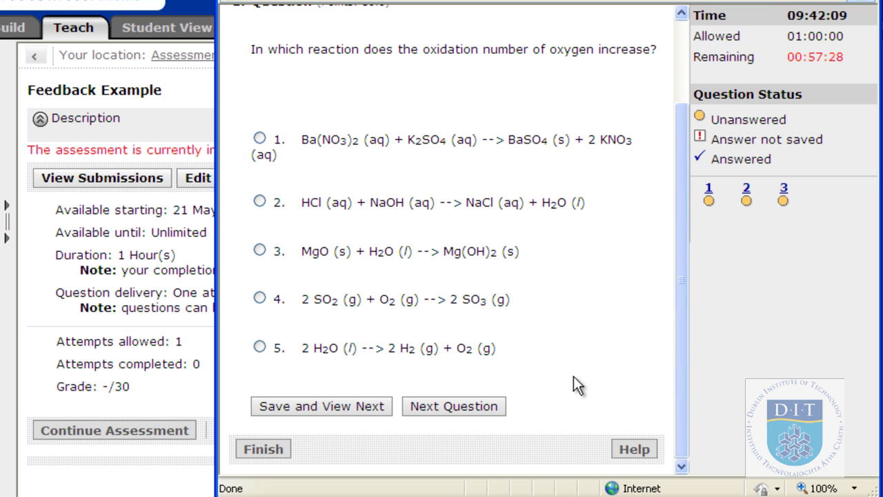
{"action": "mouse_move", "coordinate": [677, 405]}
{"action": "left_mouse_down"}
{"action": "mouse_move", "coordinate": [675, 304]}
{"action": "mouse_move", "coordinate": [666, 405]}
{"action": "left_mouse_up"}
{"action": "left_click", "coordinate": [260, 201]}
{"action": "left_click", "coordinate": [340, 409]}
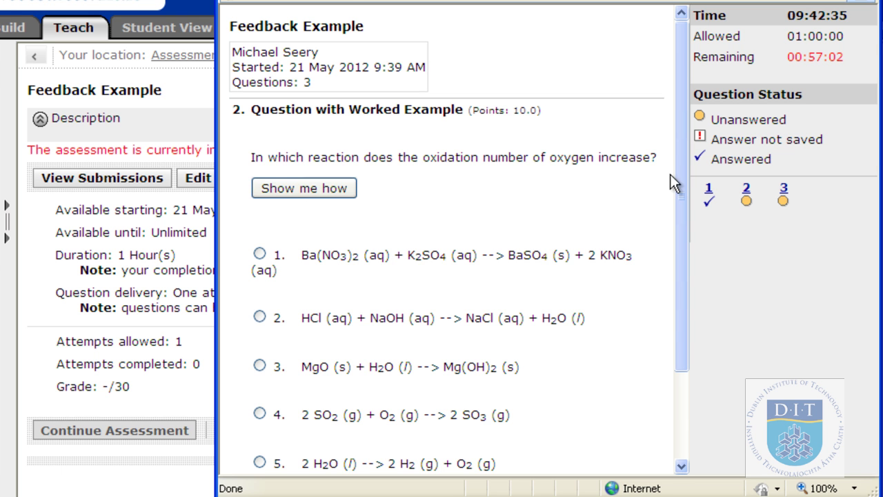
Display the worked example for question 2, read it through, and return to the quiz question.
{"action": "left_click_drag", "start_coordinate": [680, 166], "coordinate": [661, 157]}
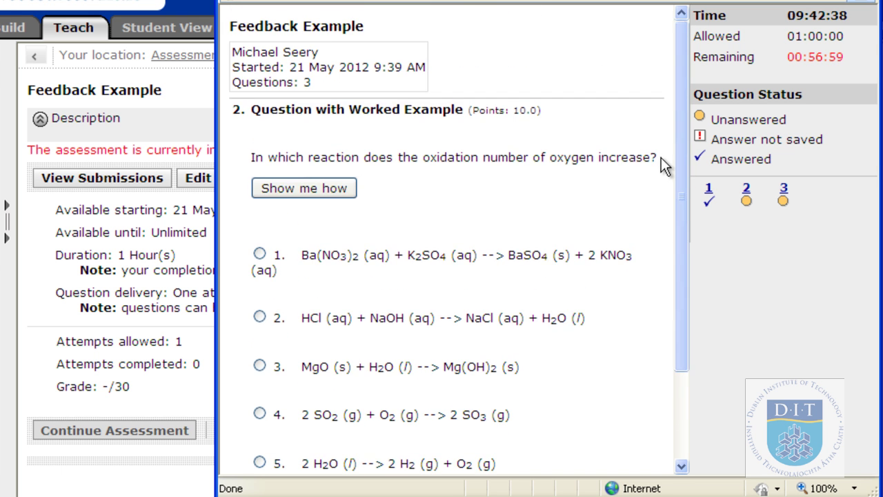
{"action": "left_click", "coordinate": [280, 189]}
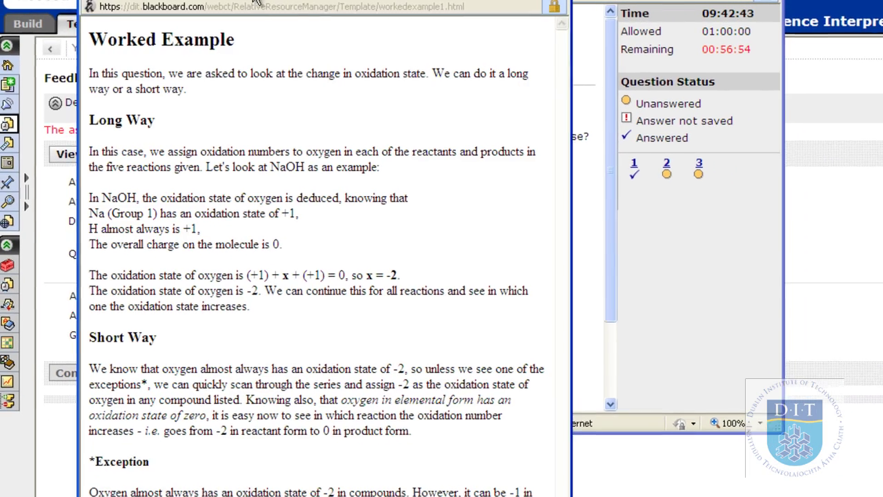
{"action": "left_click_drag", "start_coordinate": [324, 0], "coordinate": [318, 0]}
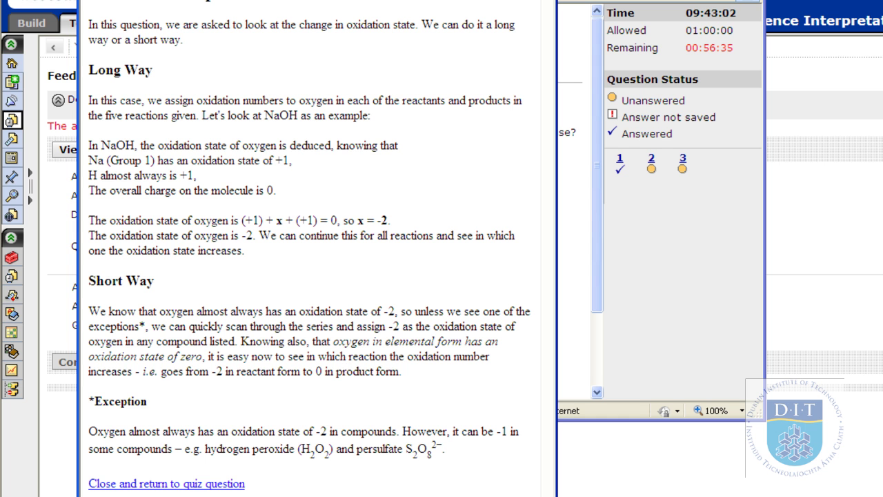
{"action": "left_click", "coordinate": [222, 485]}
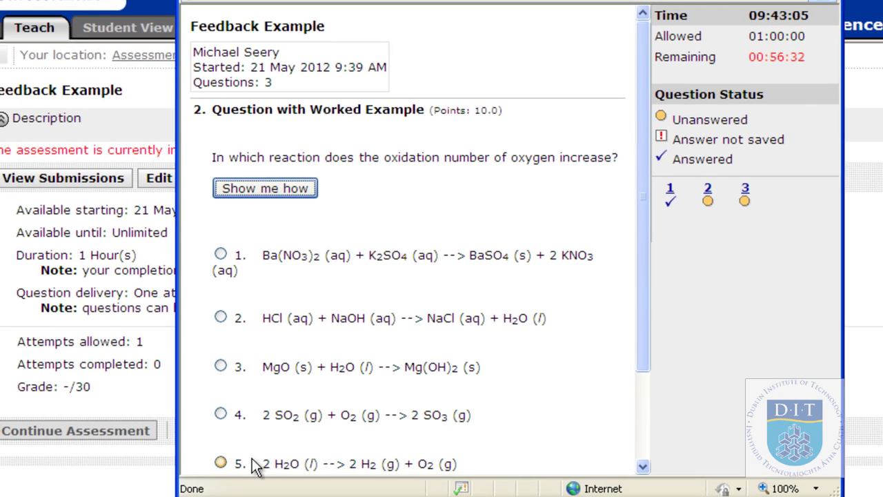
Answer question 2 with option 5, 2 H2O --> 2 H2 + O2, and save it to continue to question 3.
{"action": "left_click", "coordinate": [256, 416]}
{"action": "scroll", "coordinate": [256, 419], "scroll_direction": "down", "scroll_amount": 2}
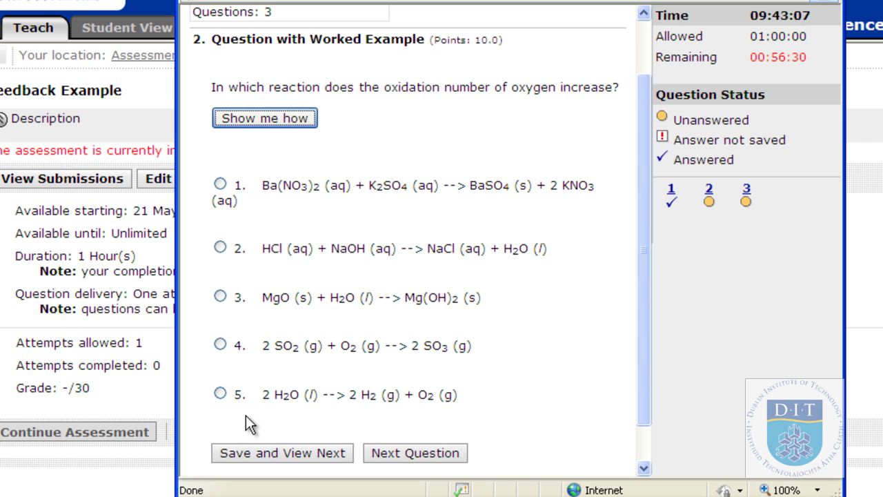
{"action": "left_click", "coordinate": [220, 392]}
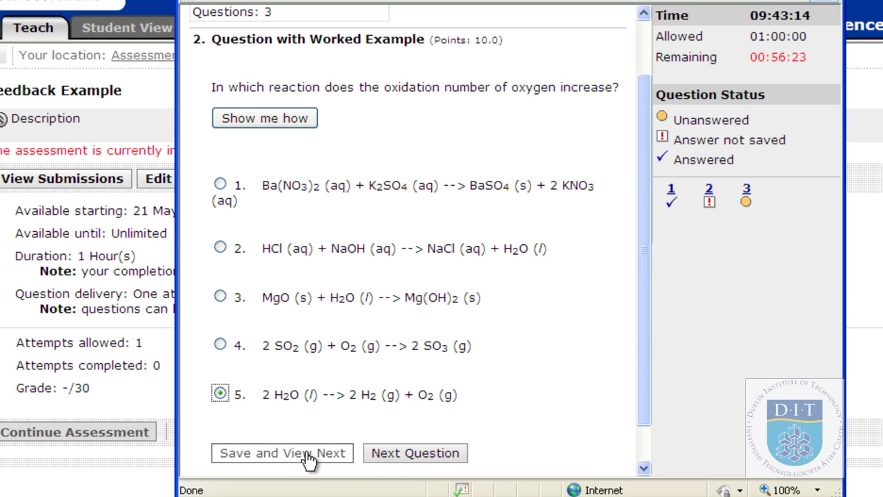
{"action": "left_click", "coordinate": [307, 454]}
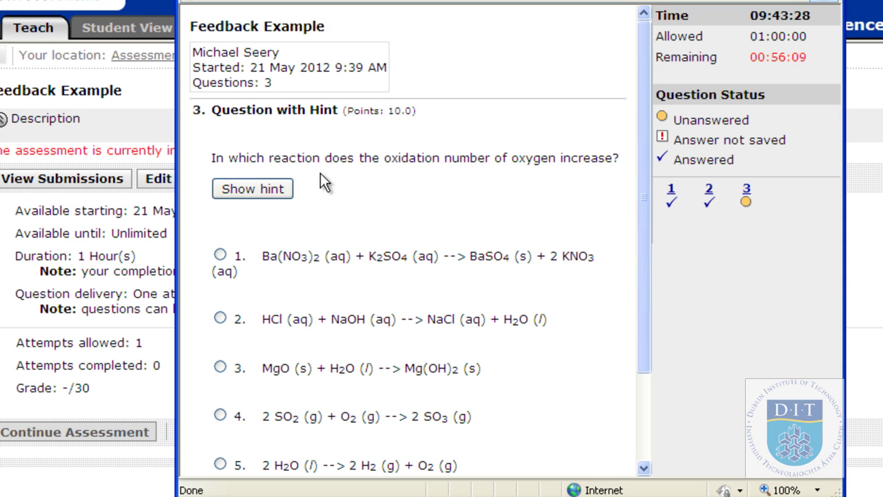
Look over question 3, display its hint, move the message clear of the answer options, and dismiss it.
{"action": "scroll", "coordinate": [359, 245], "scroll_direction": "down", "scroll_amount": 3}
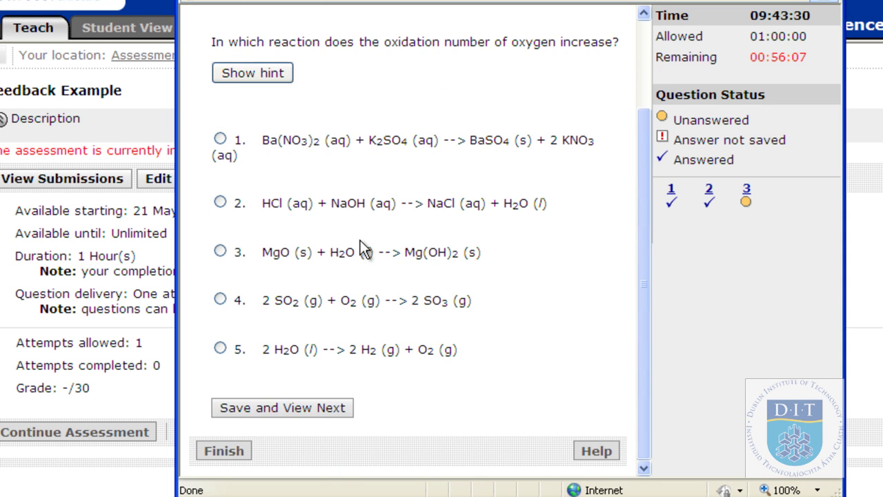
{"action": "scroll", "coordinate": [360, 240], "scroll_direction": "up", "scroll_amount": 3}
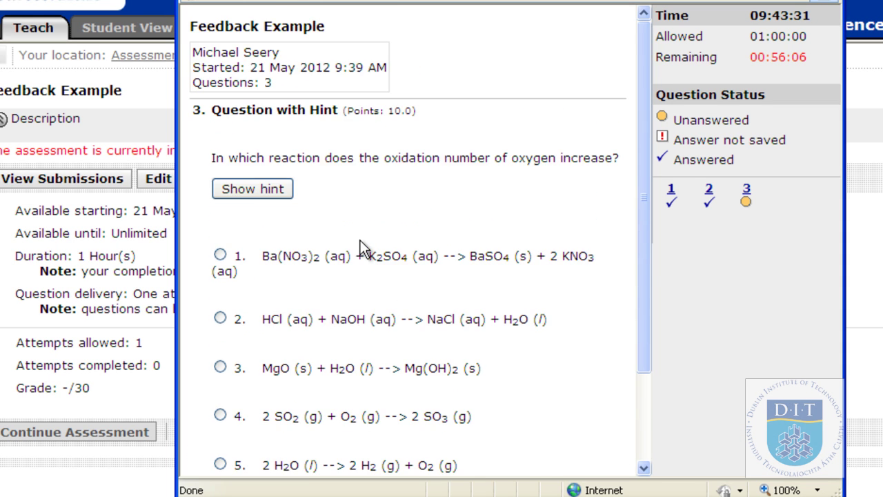
{"action": "left_click", "coordinate": [257, 191]}
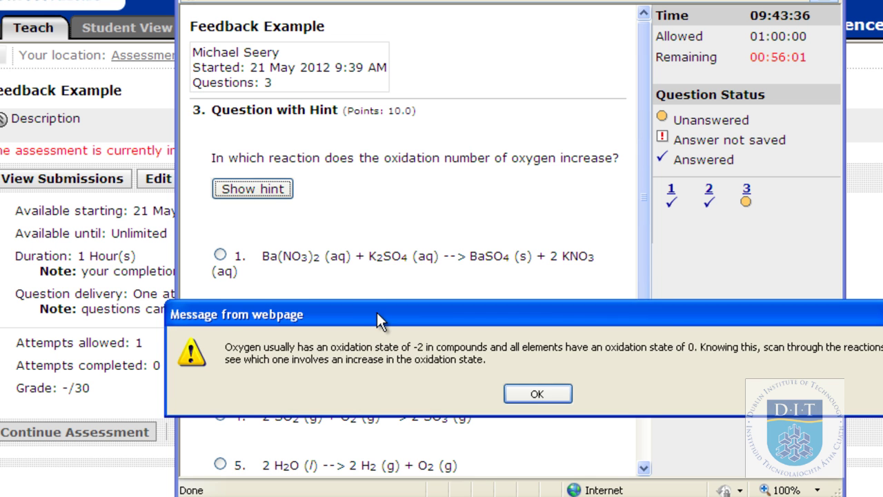
{"action": "left_click_drag", "start_coordinate": [377, 316], "coordinate": [315, 126]}
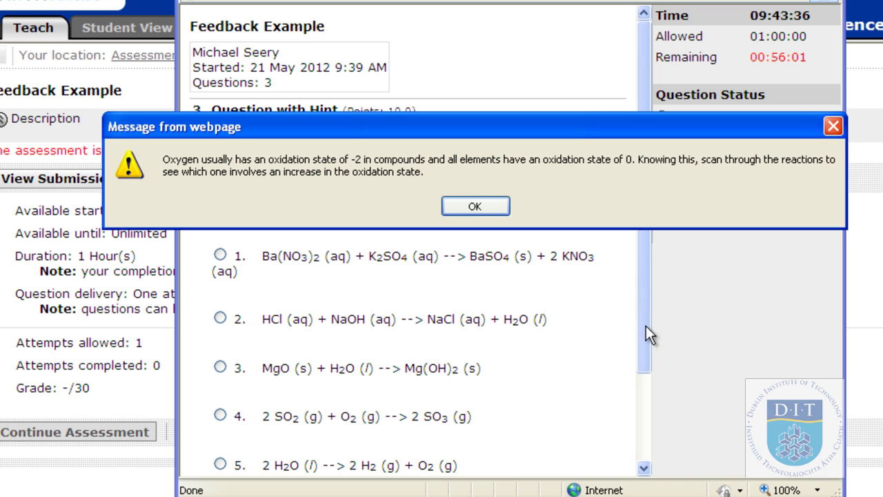
{"action": "left_click", "coordinate": [476, 207]}
Save option 5, 2 H2O --> 2 H2 + O2, as the answer to question 3 and submit the assessment.
{"action": "scroll", "coordinate": [398, 337], "scroll_direction": "down", "scroll_amount": 2}
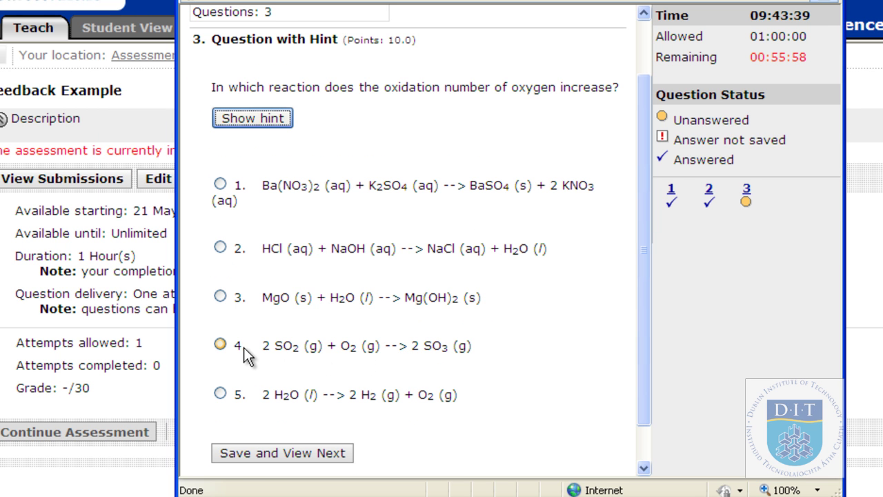
{"action": "left_click", "coordinate": [220, 393]}
{"action": "left_click", "coordinate": [289, 457]}
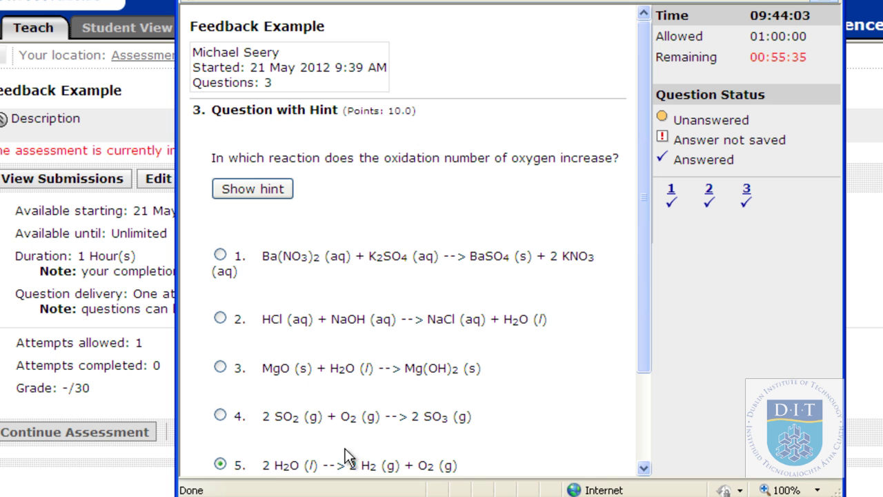
{"action": "scroll", "coordinate": [610, 326], "scroll_direction": "down", "scroll_amount": 3}
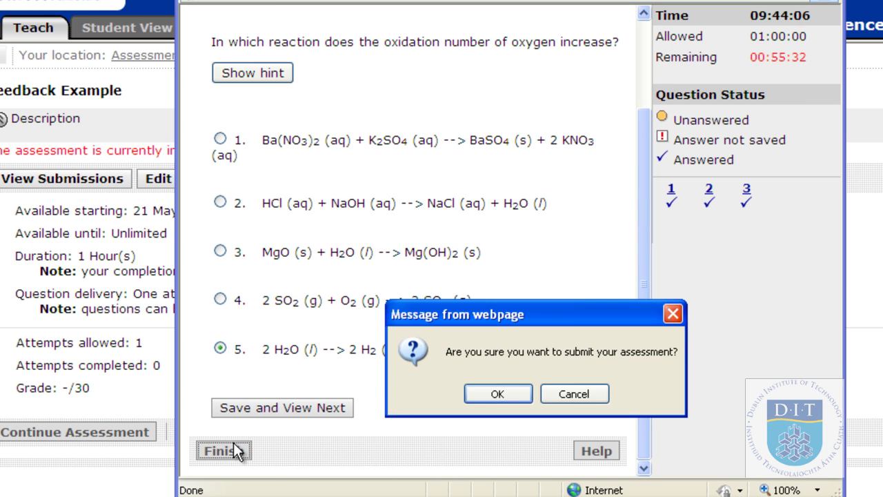
{"action": "left_click", "coordinate": [494, 393]}
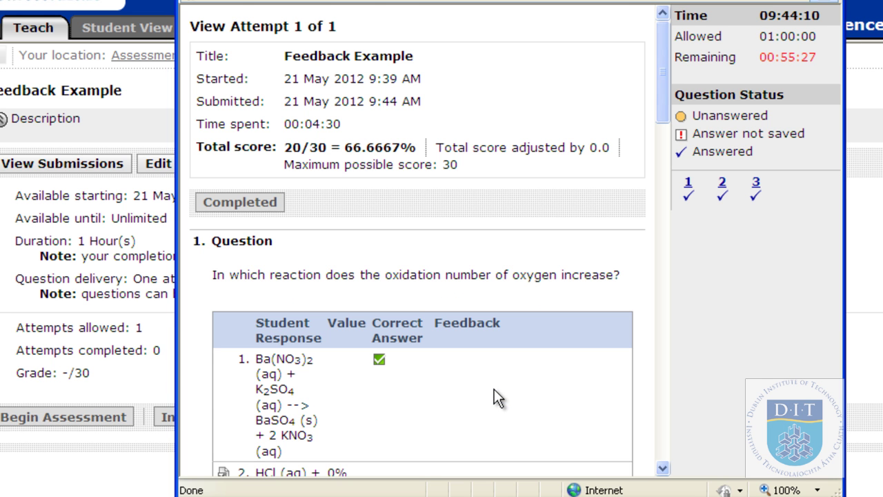
Review the responses, correct answers and scores for all three questions of the submitted attempt, and close the review.
{"action": "scroll", "coordinate": [470, 369], "scroll_direction": "down", "scroll_amount": 5}
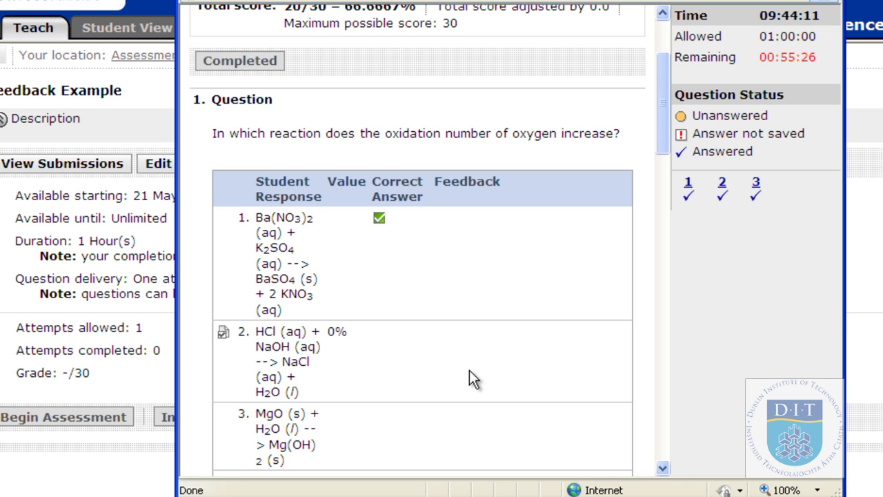
{"action": "scroll", "coordinate": [469, 378], "scroll_direction": "down", "scroll_amount": 1}
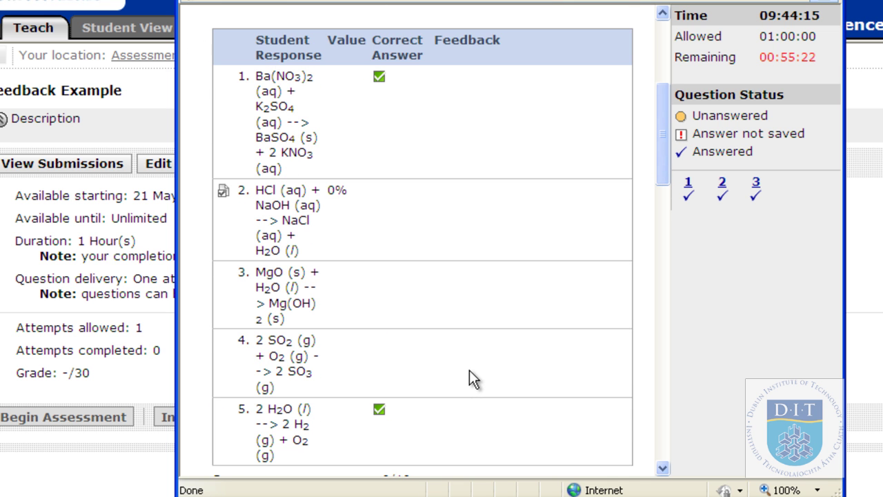
{"action": "scroll", "coordinate": [469, 379], "scroll_direction": "down", "scroll_amount": 3}
{"action": "scroll", "coordinate": [469, 373], "scroll_direction": "down", "scroll_amount": 5}
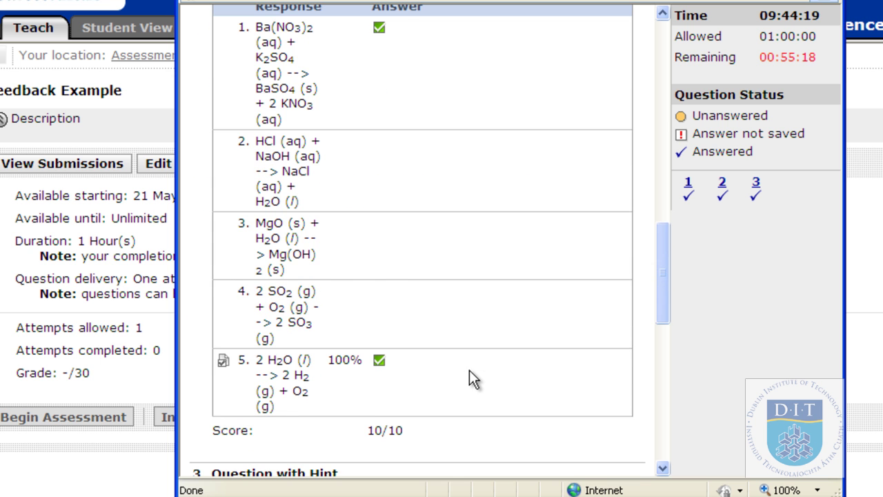
{"action": "scroll", "coordinate": [469, 371], "scroll_direction": "down", "scroll_amount": 6}
{"action": "scroll", "coordinate": [469, 370], "scroll_direction": "down", "scroll_amount": 3}
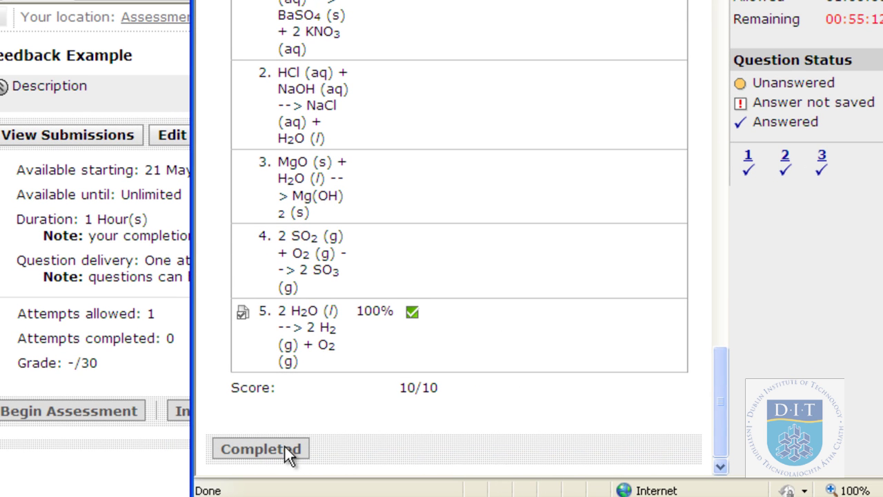
{"action": "left_click", "coordinate": [285, 449]}
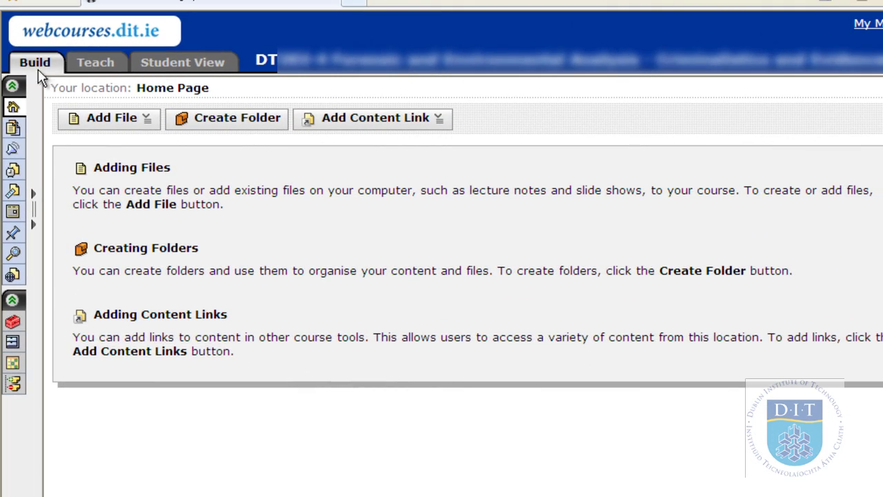
Open the Question with Hint from the Feedback Example assessment for editing in the Build view.
{"action": "left_click", "coordinate": [13, 171]}
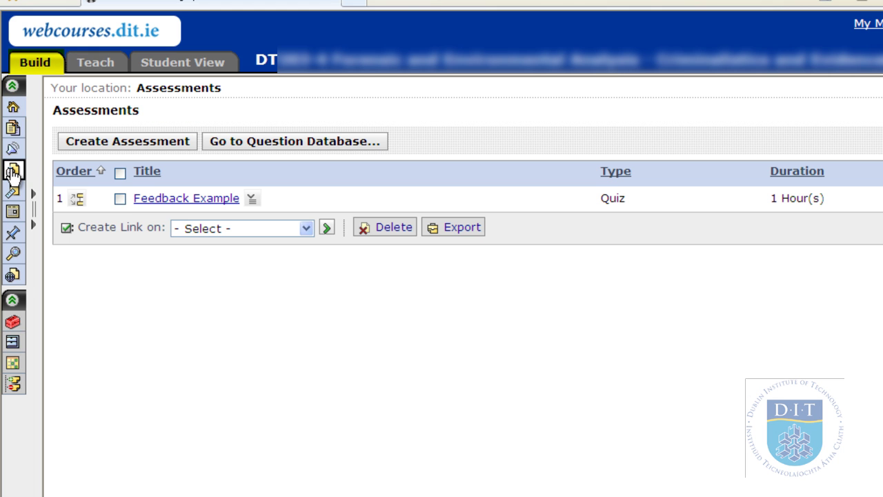
{"action": "left_click", "coordinate": [220, 200]}
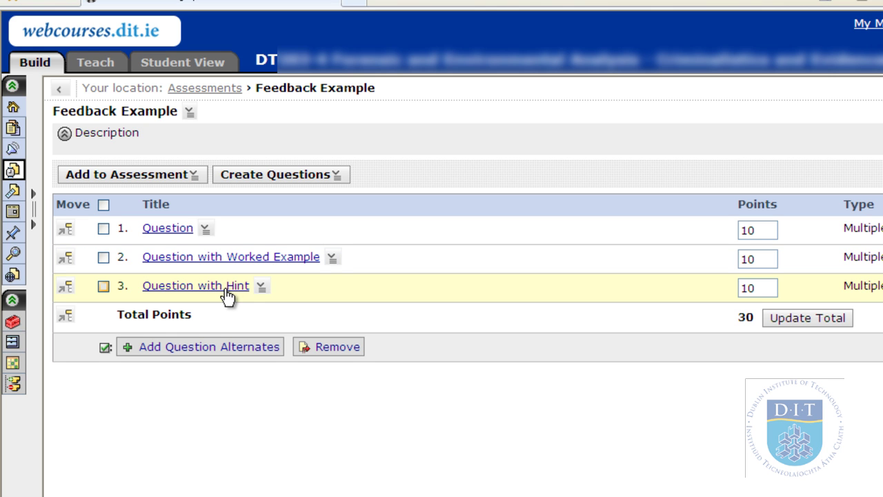
{"action": "left_click", "coordinate": [262, 290]}
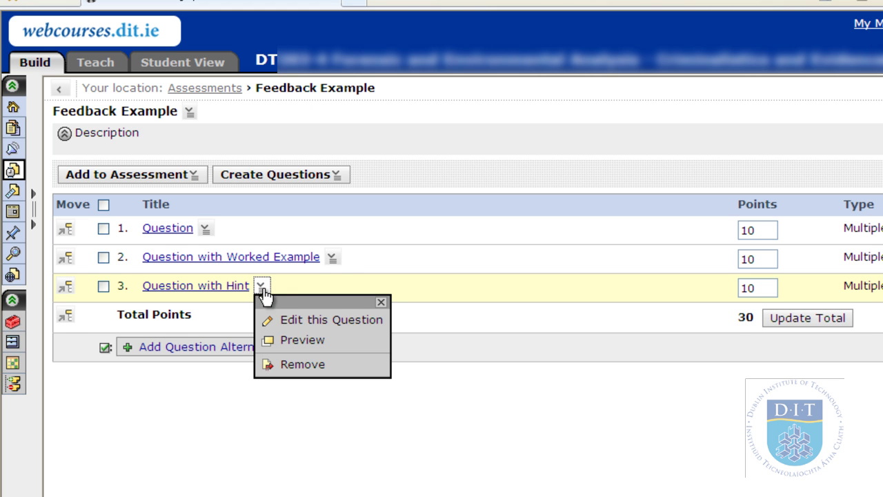
{"action": "left_click", "coordinate": [289, 321]}
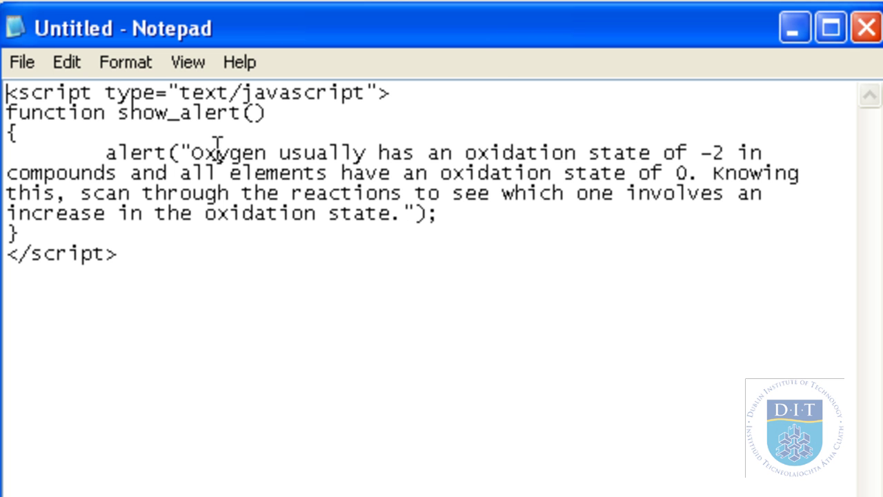
Examine the hint code: the alert message in Notepad, and the question paragraph and Show hint button tag in the question text.
{"action": "left_click_drag", "start_coordinate": [192, 150], "coordinate": [404, 219]}
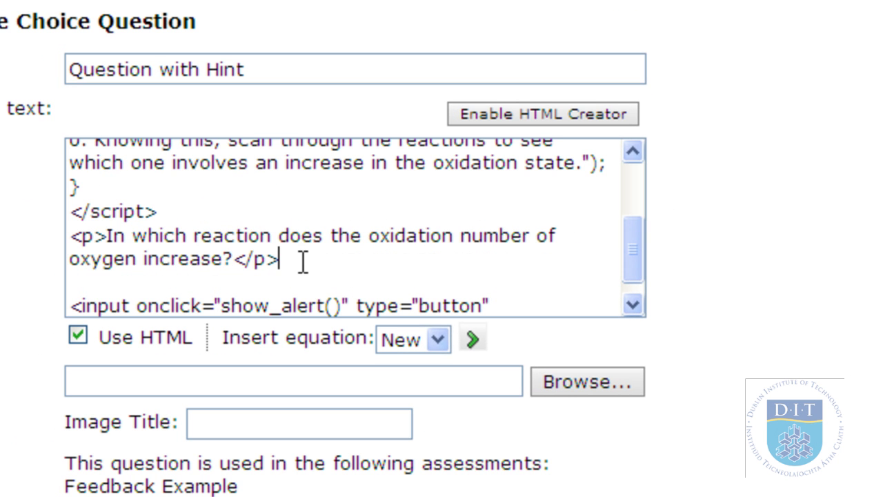
{"action": "left_click", "coordinate": [69, 235], "text": "shift"}
{"action": "triple_click", "coordinate": [174, 234]}
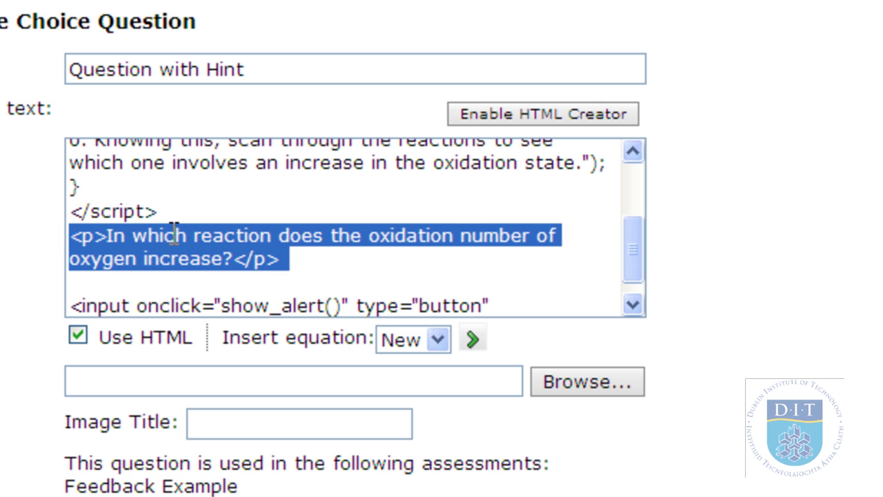
{"action": "left_click", "coordinate": [325, 255]}
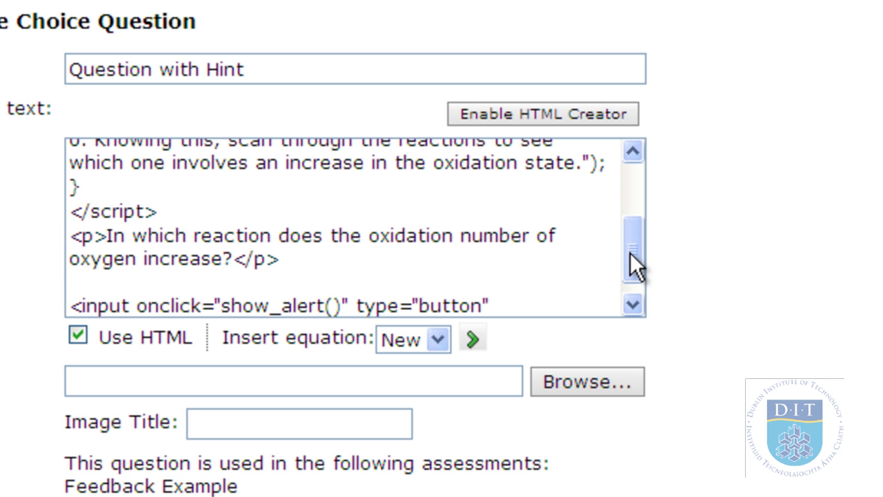
{"action": "left_click_drag", "start_coordinate": [630, 252], "coordinate": [629, 273]}
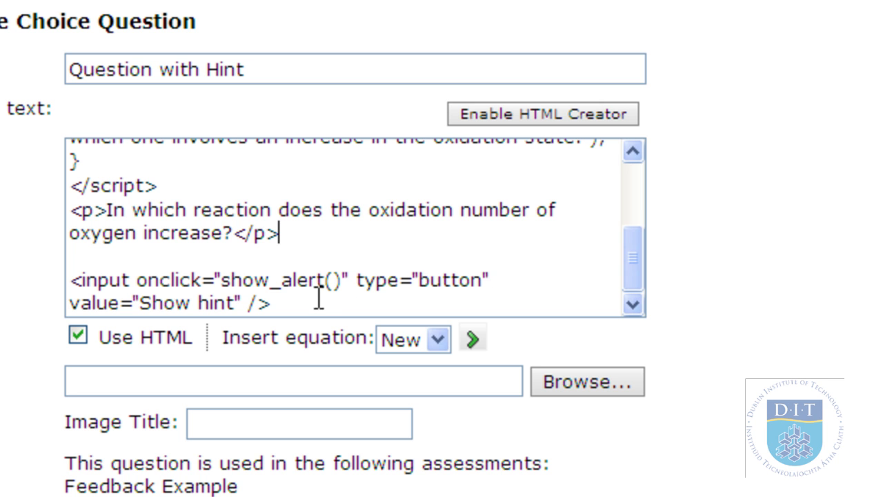
{"action": "left_click_drag", "start_coordinate": [272, 304], "coordinate": [58, 276]}
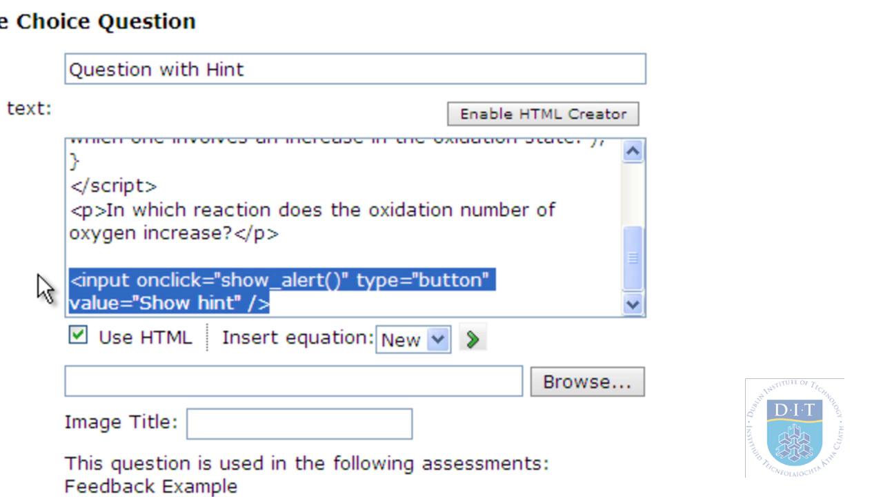
Enable the HTML Creator for the hint question's text and show the text in source view.
{"action": "left_click", "coordinate": [38, 272]}
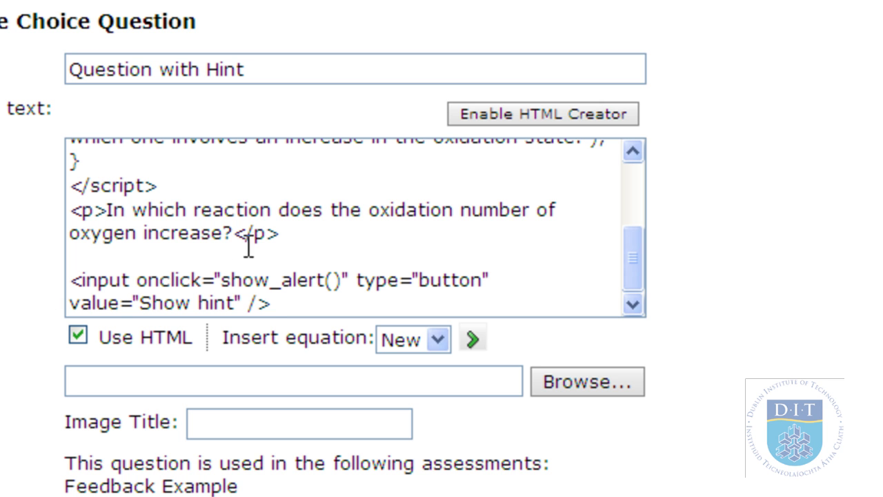
{"action": "left_click", "coordinate": [555, 120]}
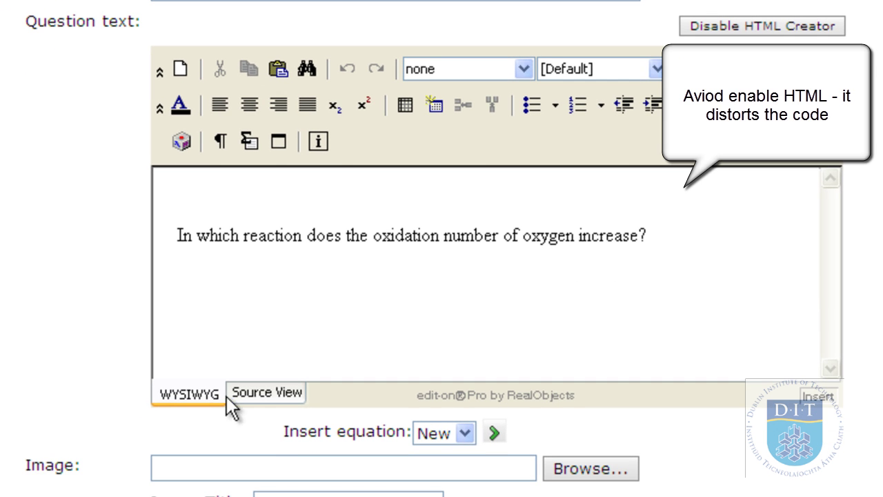
{"action": "left_click", "coordinate": [267, 392]}
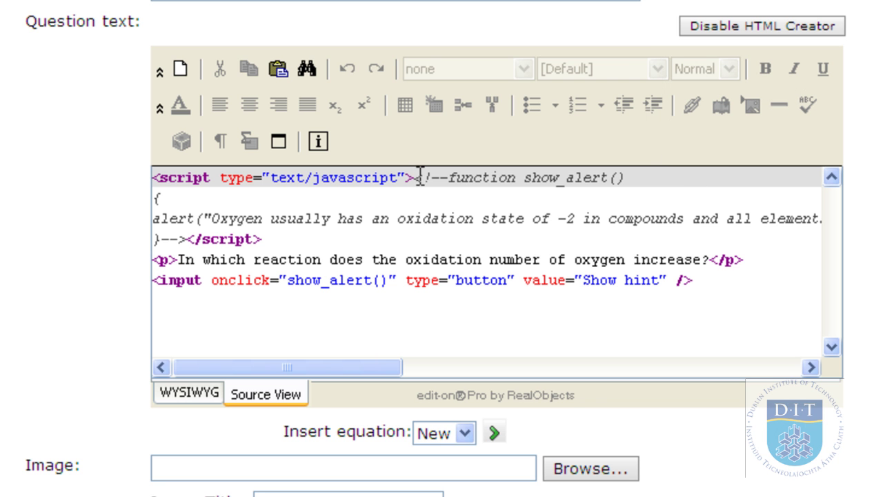
Remove the <!-- and --> comment markers around the show_alert function and start the function on its own line.
{"action": "left_click_drag", "start_coordinate": [414, 178], "coordinate": [449, 177]}
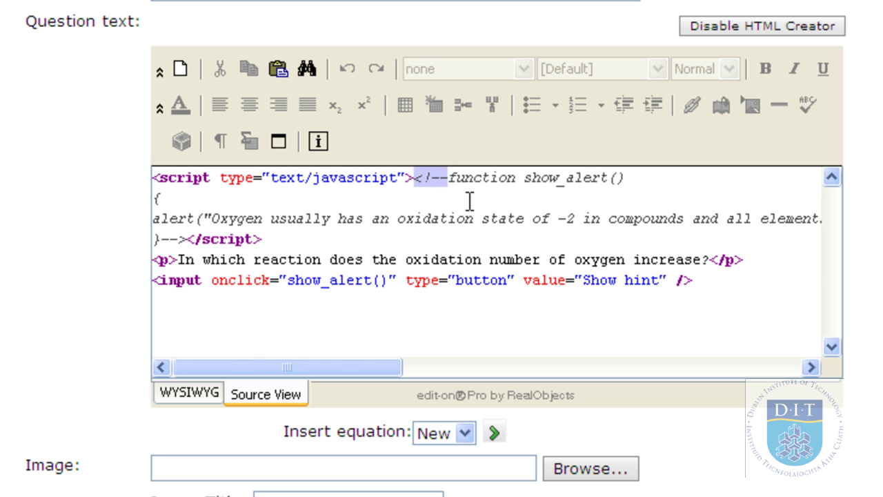
{"action": "key", "text": "BackSpace"}
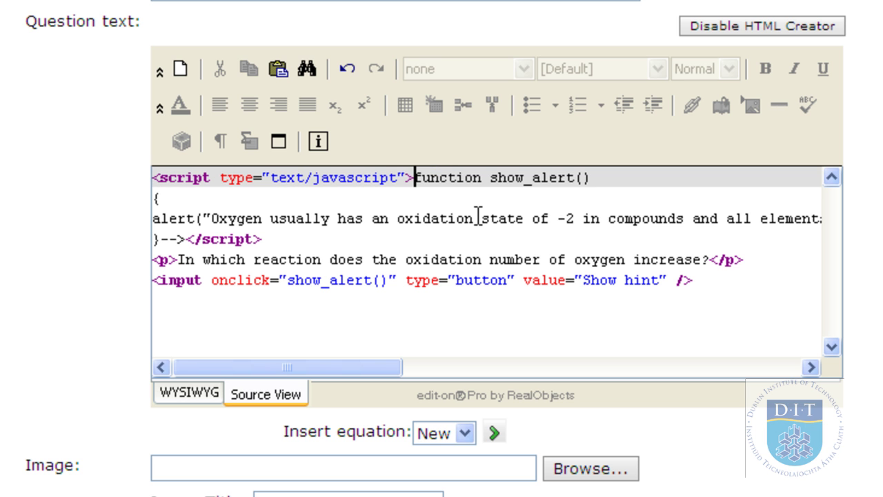
{"action": "key", "text": "Return"}
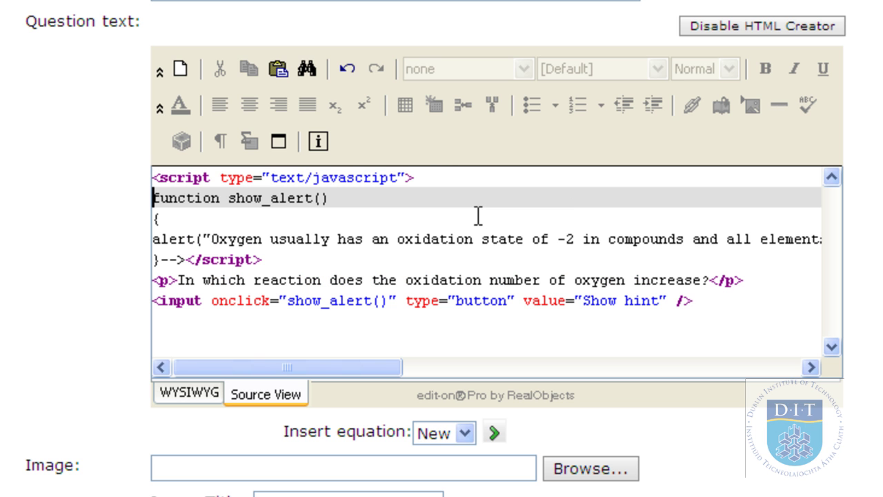
{"action": "left_click", "coordinate": [186, 259]}
{"action": "key", "text": "BackSpace"}
{"action": "key", "text": "BackSpace"}
{"action": "key", "text": "BackSpace"}
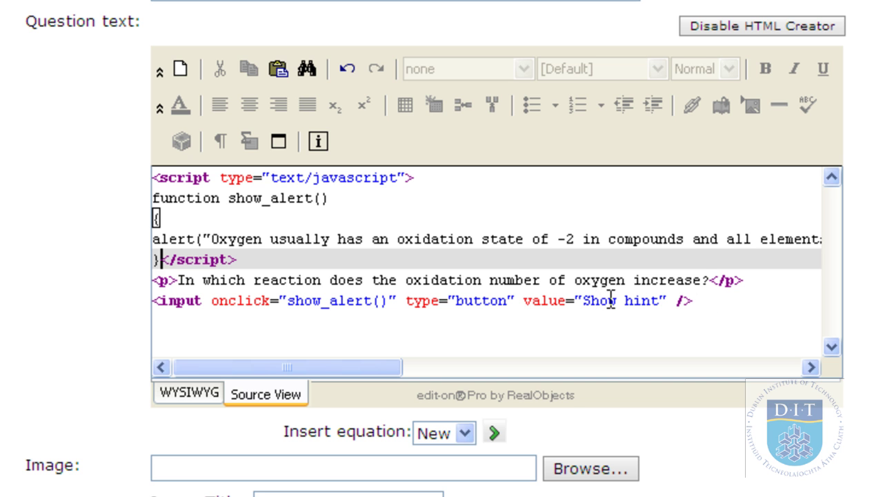
Return to the Feedback Example assessment and open Question with Worked Example for editing.
{"action": "left_click_drag", "start_coordinate": [733, 295], "coordinate": [113, 154]}
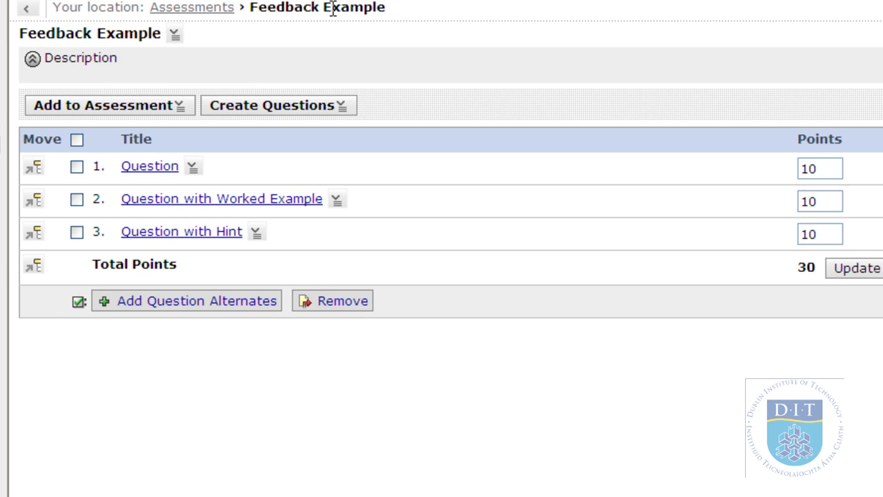
{"action": "left_click", "coordinate": [332, 205]}
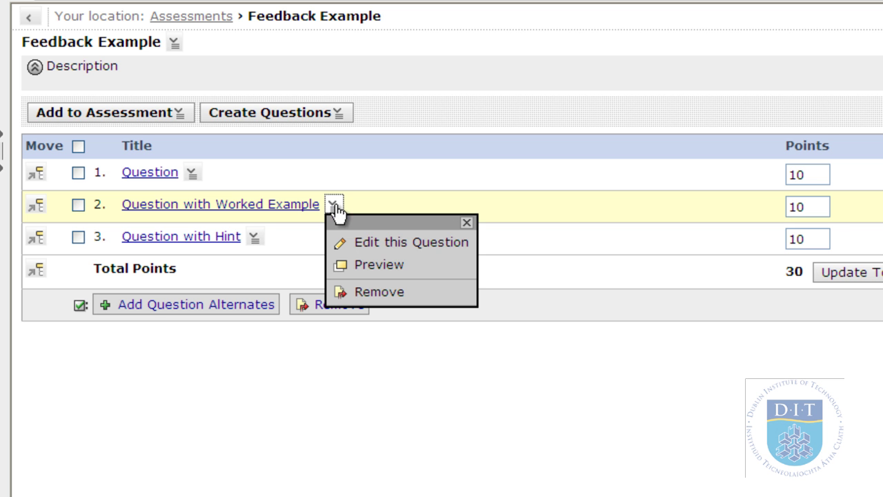
{"action": "left_click", "coordinate": [405, 243]}
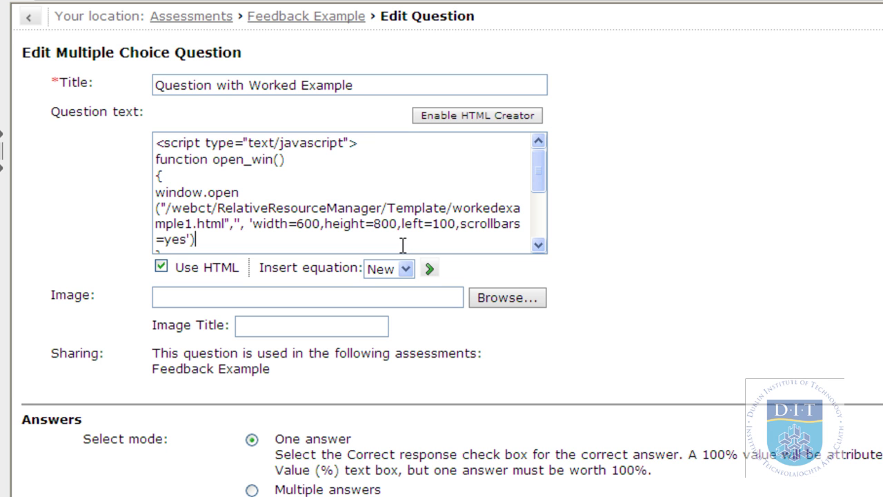
Copy the entire question text into Notepad and add a blank line after the opening and closing script tags.
{"action": "key", "text": "ctrl+a"}
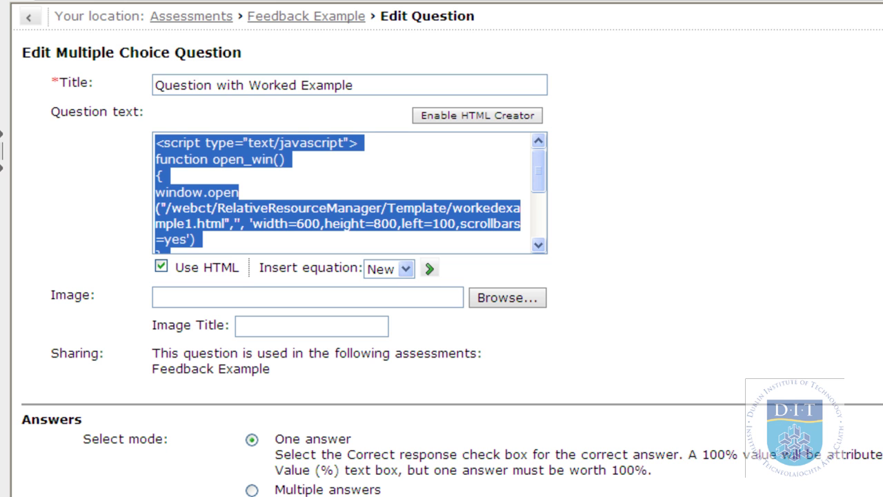
{"action": "key", "text": "alt+Tab"}
{"action": "type", "text": "<script type=\"text/javascript\"> function open_win() { window.open(\"/webct/RelativeResourceManager/Template/workedexample1.html\",'', 'width=600,height=800,left=100,scrollbars=yes') } </script> <p>In which reaction does the oxidation number of oxygen increase?</p>  <input type=\"button\" value=\"Show me how\" onclick=\"open_win()\" />"}
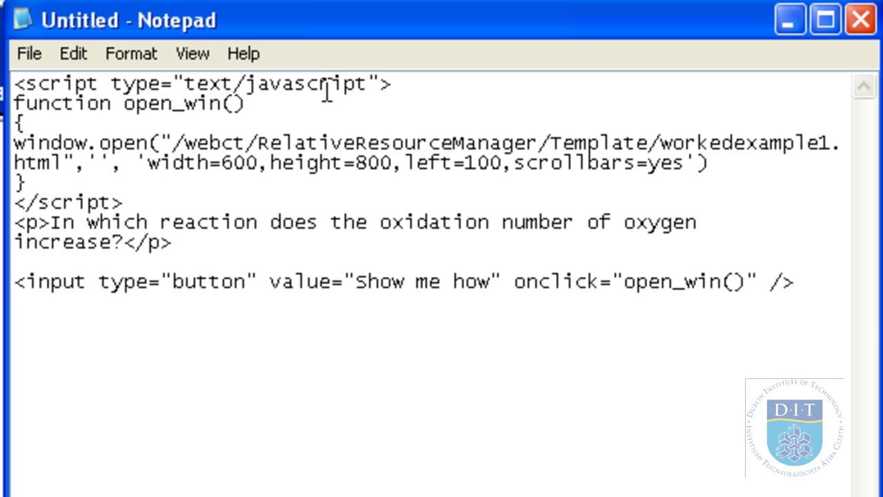
{"action": "left_click", "coordinate": [404, 85]}
{"action": "key", "text": "Return"}
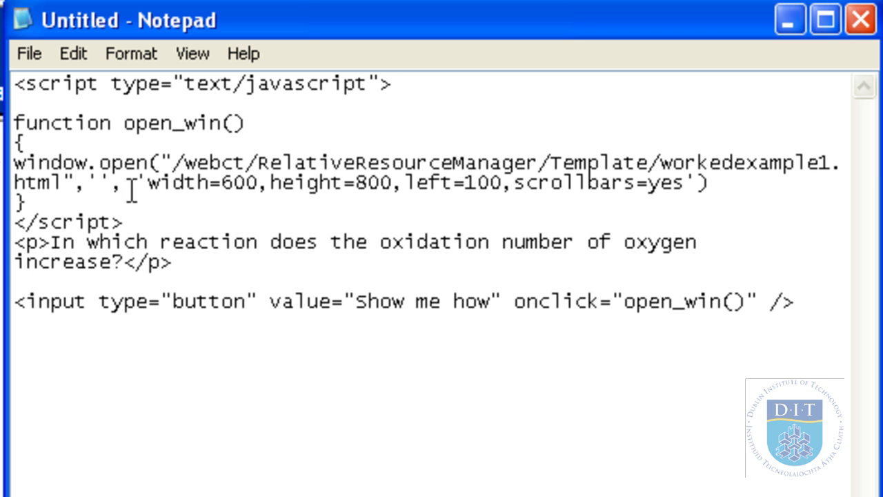
{"action": "key", "text": "Return"}
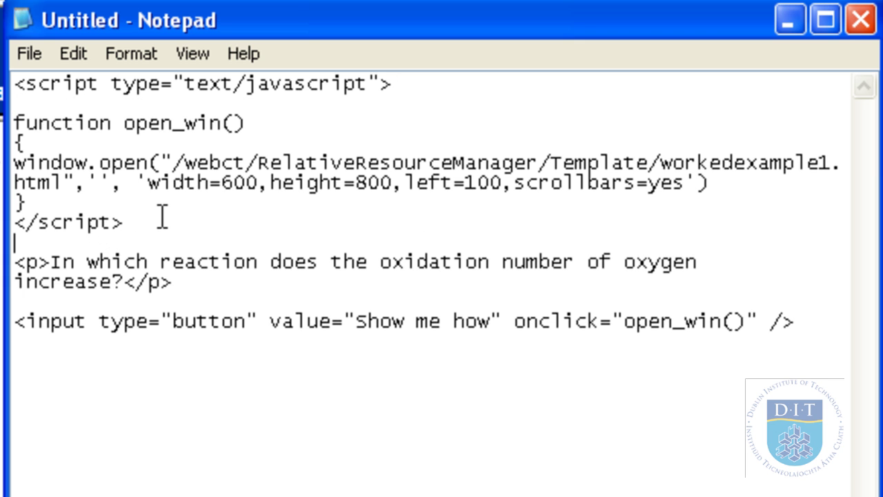
Highlight the question wording in the Notepad copy, and change the button label to Worked Example.
{"action": "left_click_drag", "start_coordinate": [124, 282], "coordinate": [56, 261]}
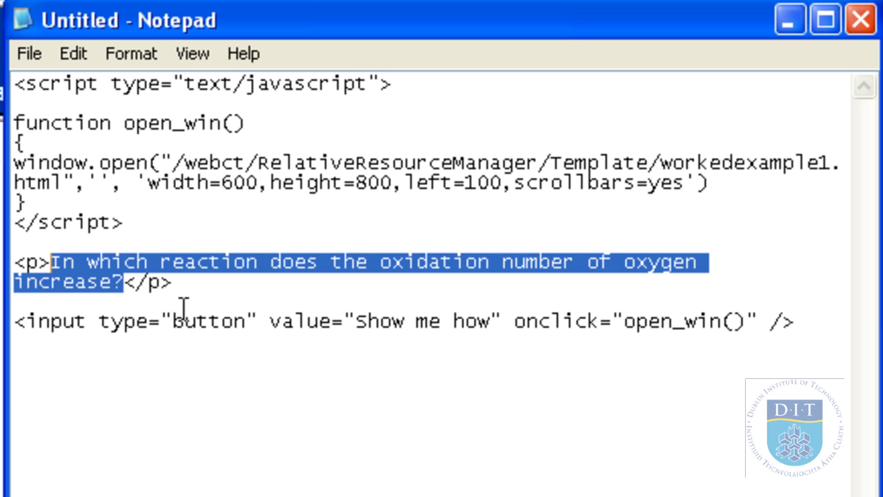
{"action": "left_click_drag", "start_coordinate": [355, 322], "coordinate": [490, 321]}
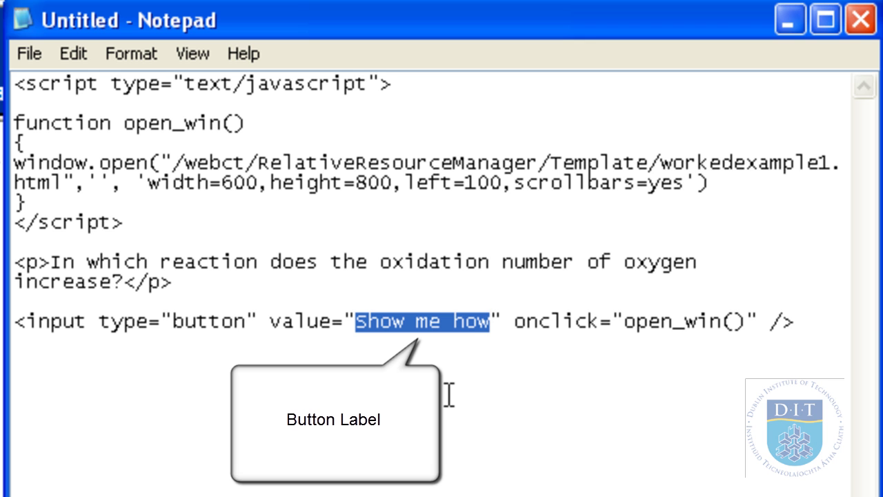
{"action": "type", "text": "Worked Exam"}
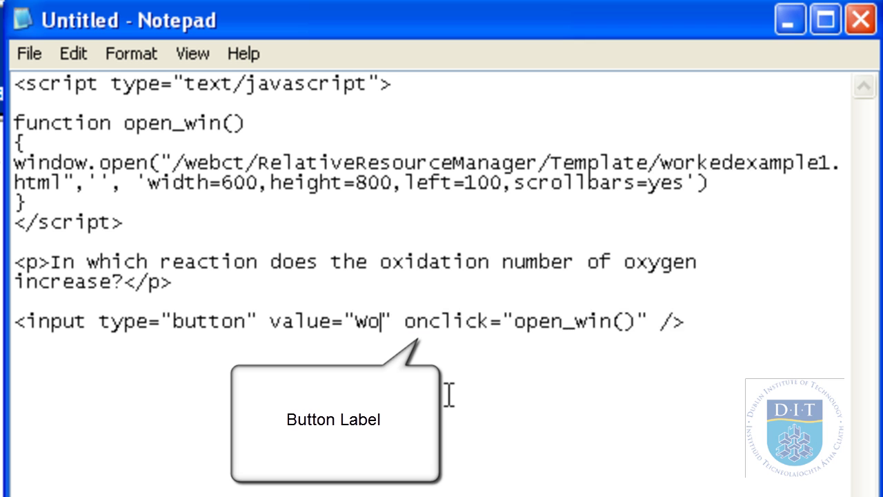
{"action": "type", "text": "ple"}
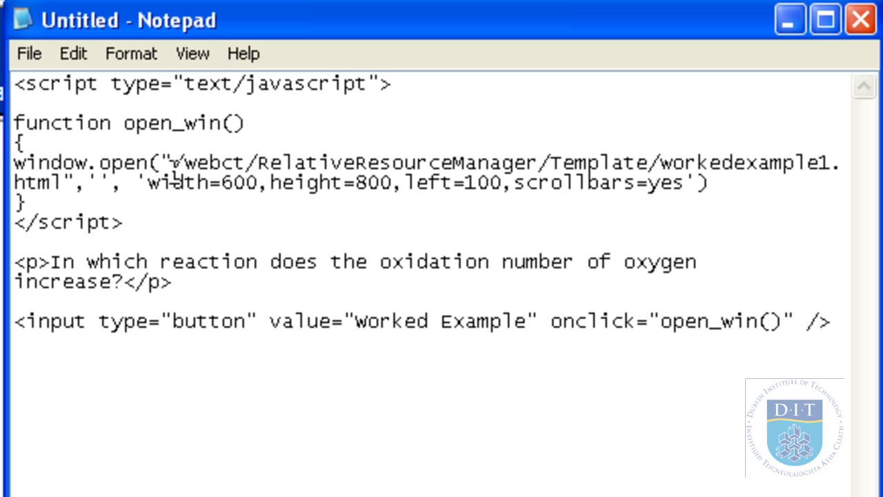
Examine the worked example file path and the window size and scrollbar settings in the window.open call.
{"action": "left_click_drag", "start_coordinate": [172, 163], "coordinate": [62, 182]}
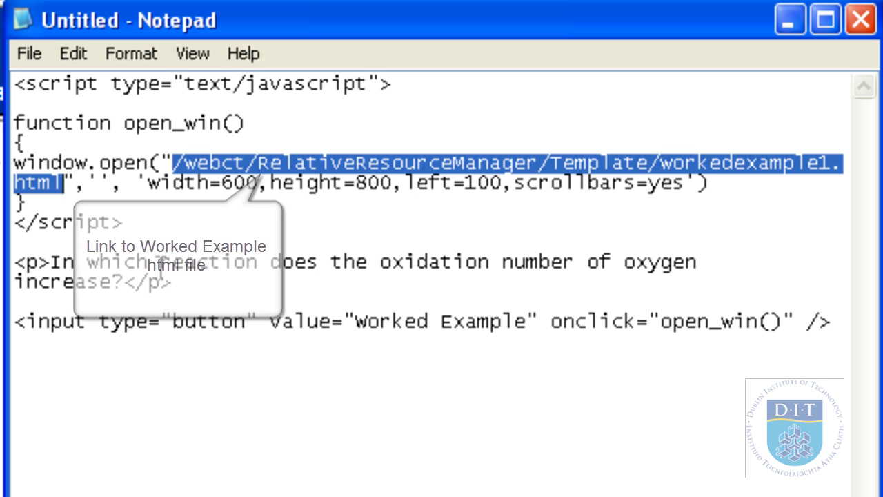
{"action": "left_click", "coordinate": [170, 184]}
{"action": "left_click_drag", "start_coordinate": [183, 183], "coordinate": [676, 182]}
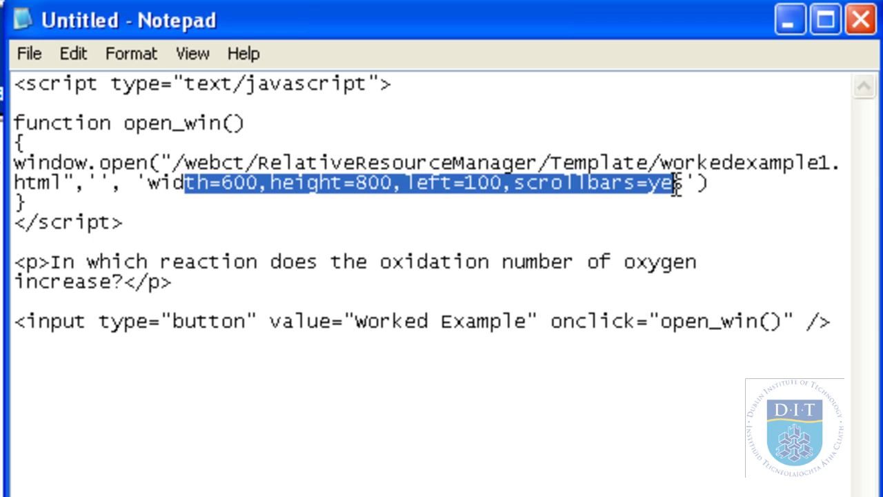
{"action": "left_click", "coordinate": [672, 224]}
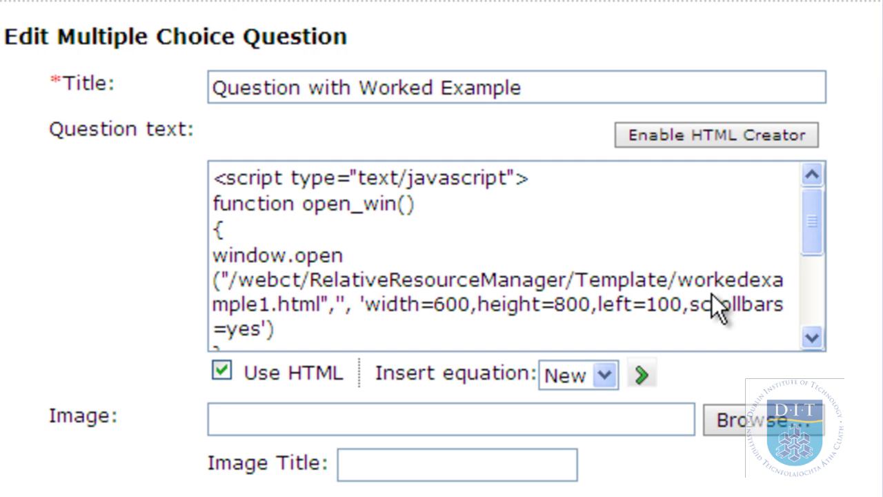
Change the button label in Blackboard's question text to Worked Example and save, overwriting the original question.
{"action": "left_click_drag", "start_coordinate": [810, 222], "coordinate": [808, 291]}
{"action": "left_click_drag", "start_coordinate": [509, 288], "coordinate": [637, 288]}
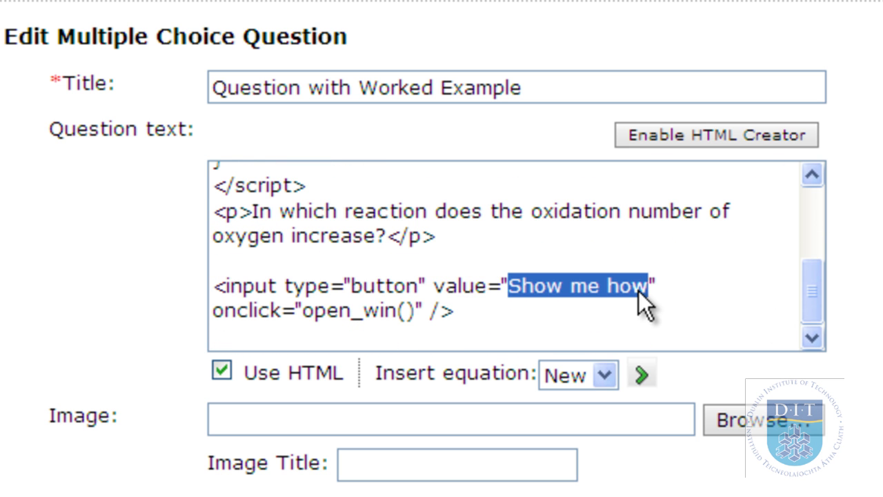
{"action": "type", "text": "Worked Example"}
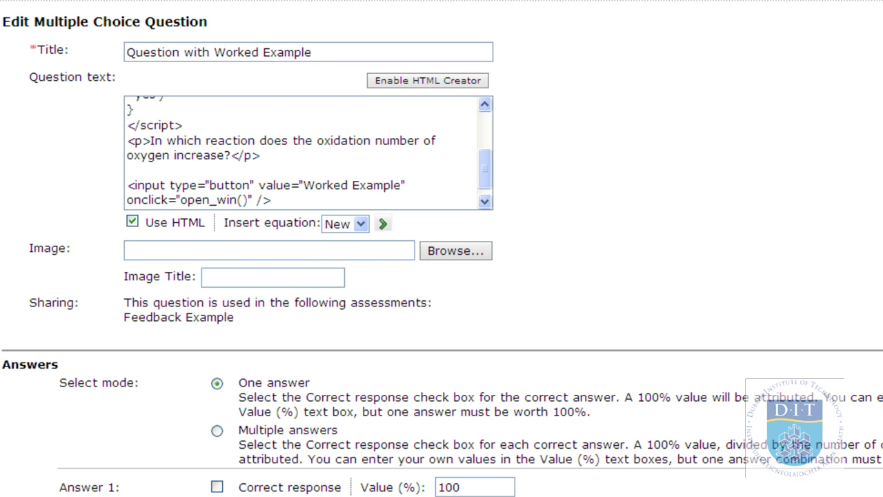
{"action": "scroll", "coordinate": [442, 248], "scroll_direction": "down", "scroll_amount": 10}
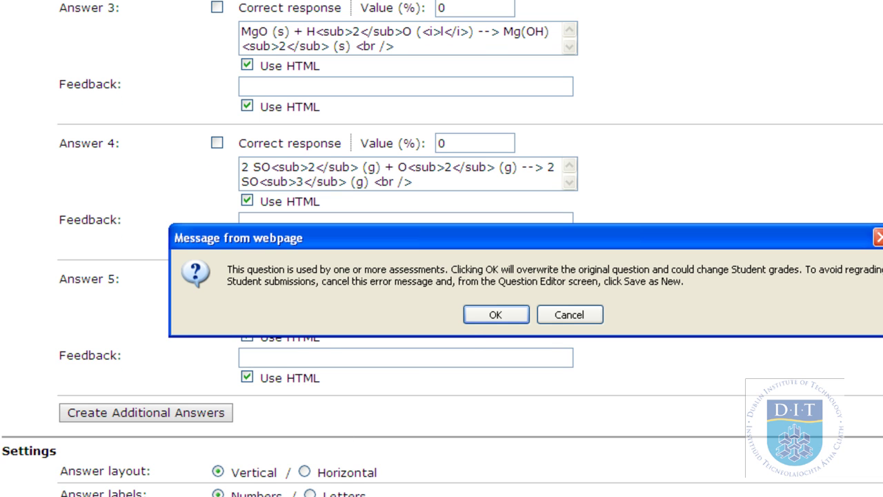
{"action": "left_click", "coordinate": [497, 312]}
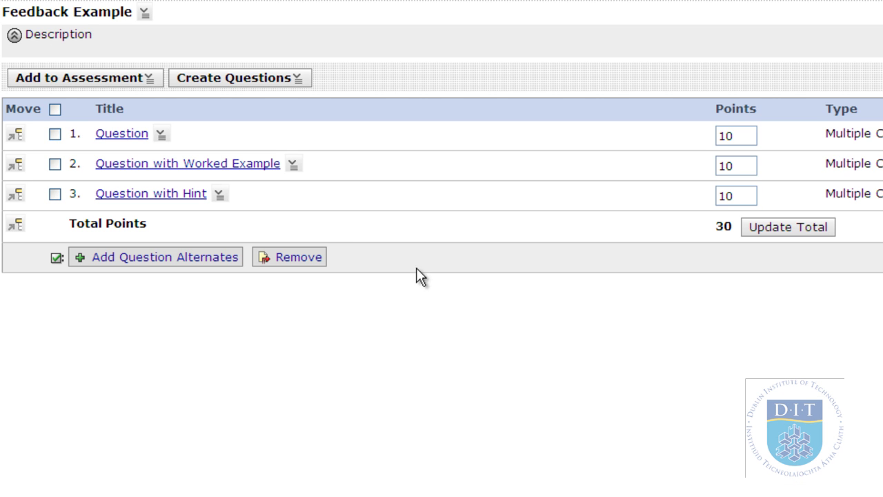
Preview Question with Worked Example, open its worked example pop-up and close the pop-up.
{"action": "left_click", "coordinate": [293, 166]}
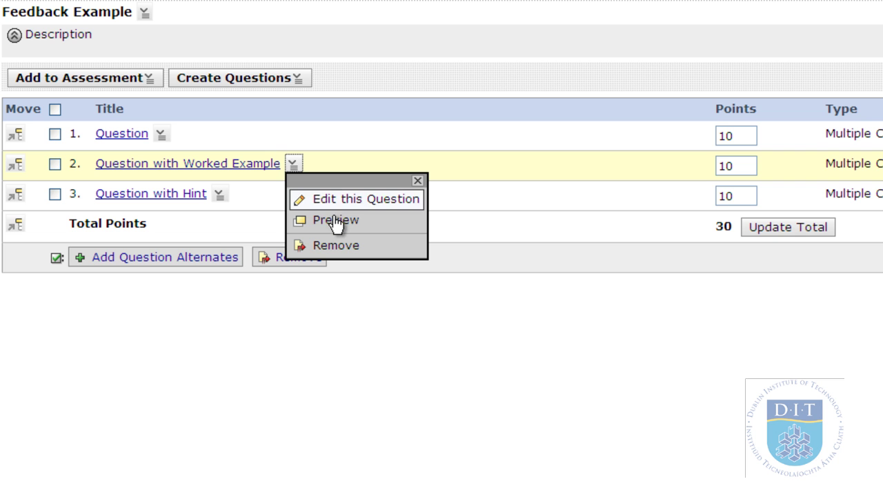
{"action": "left_click", "coordinate": [336, 220]}
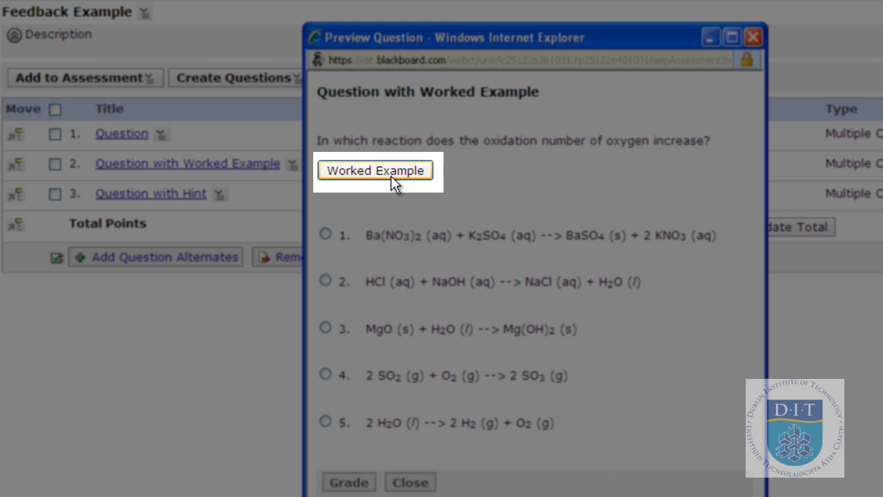
{"action": "left_click", "coordinate": [391, 176]}
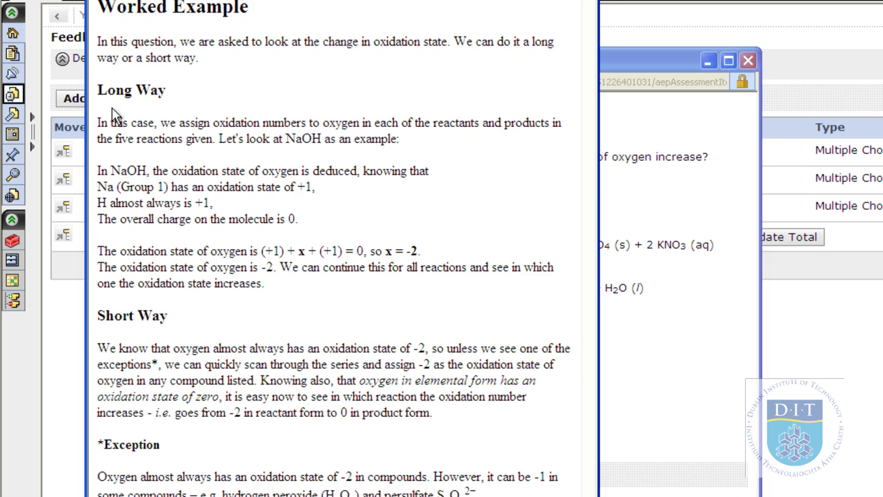
{"action": "key", "text": "alt+F4"}
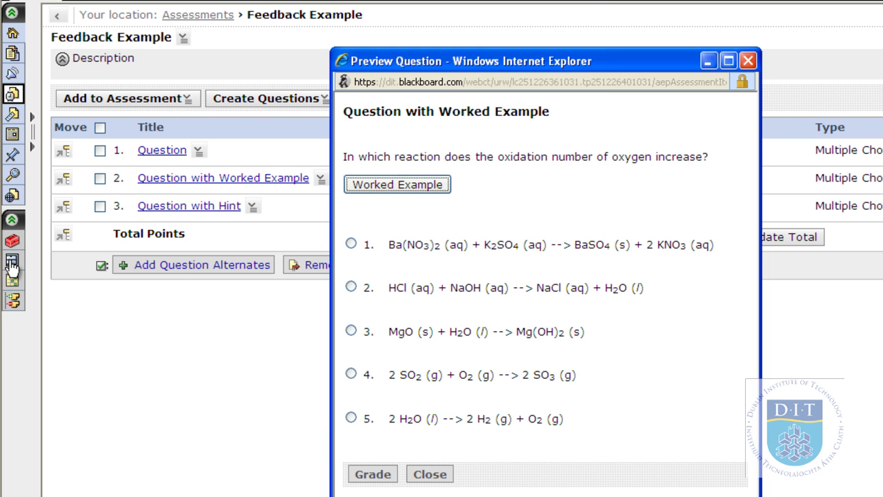
Open workedexample1.html for editing from the File Manager.
{"action": "left_click", "coordinate": [11, 262]}
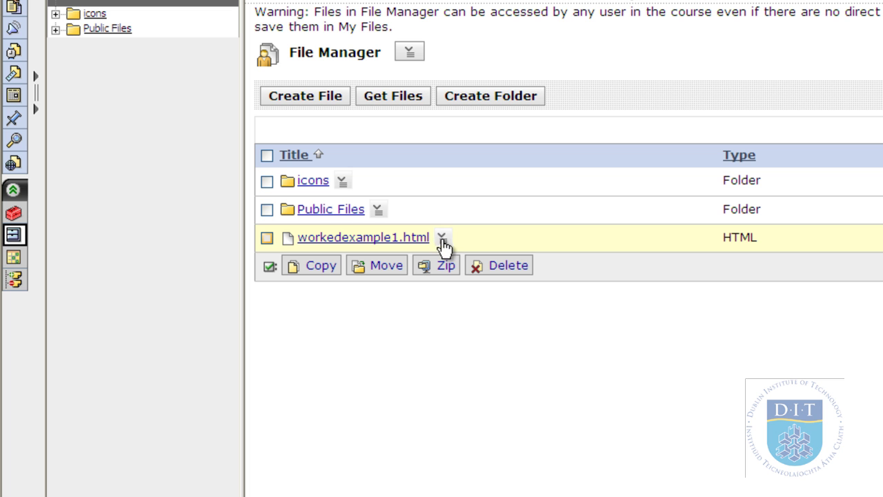
{"action": "left_click", "coordinate": [443, 240]}
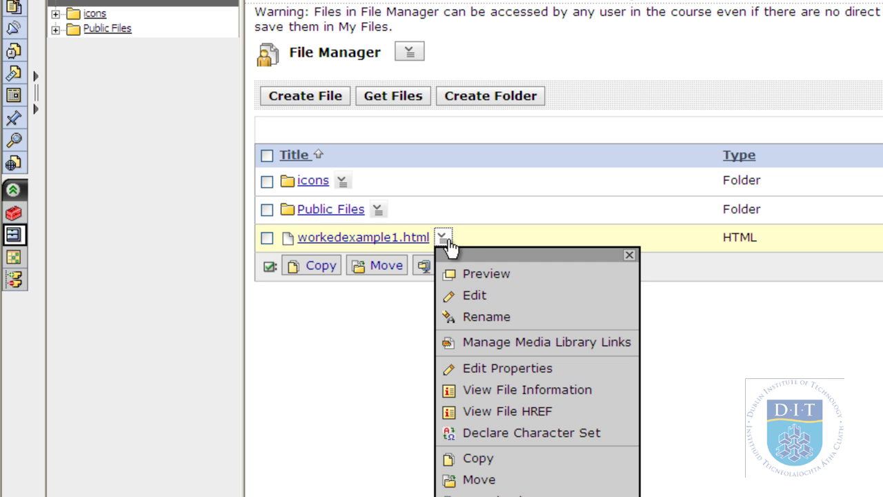
{"action": "left_click", "coordinate": [475, 298]}
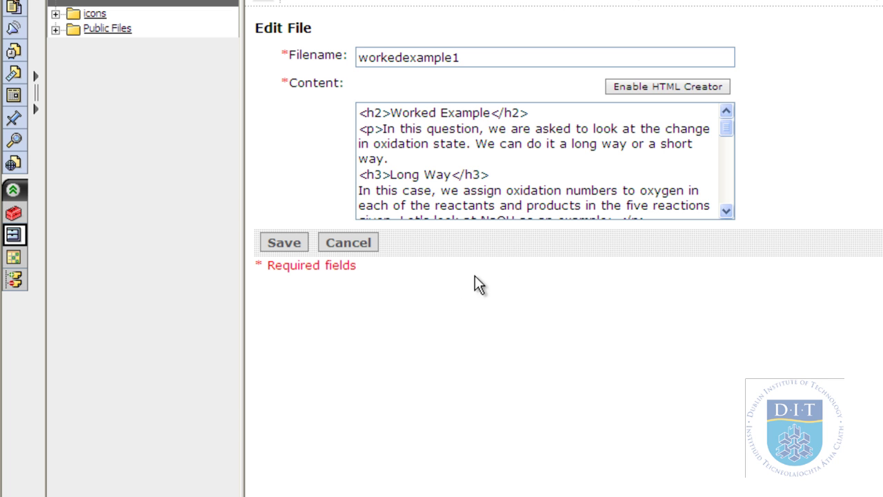
Examine the file's HTML down to the "Close and return to quiz question" link code, and leave without saving.
{"action": "left_click", "coordinate": [726, 131]}
{"action": "left_click_drag", "start_coordinate": [726, 131], "coordinate": [727, 136]}
{"action": "left_click_drag", "start_coordinate": [727, 140], "coordinate": [721, 206]}
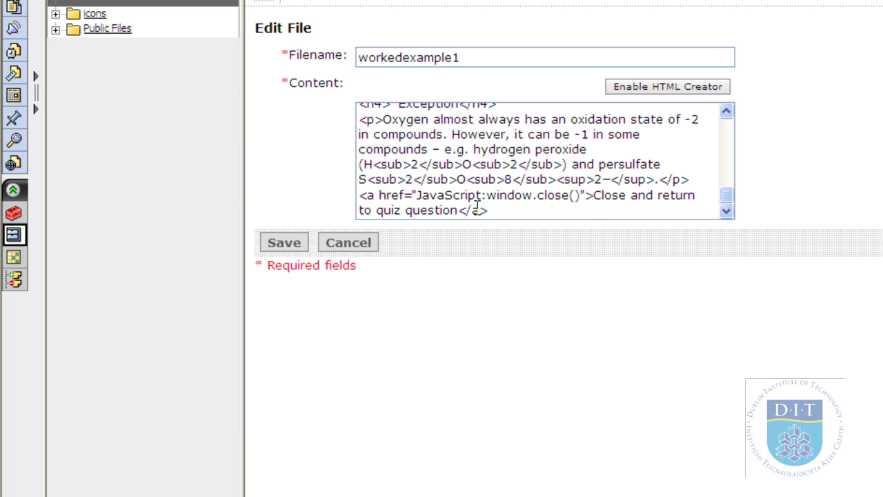
{"action": "left_click_drag", "start_coordinate": [488, 211], "coordinate": [351, 198]}
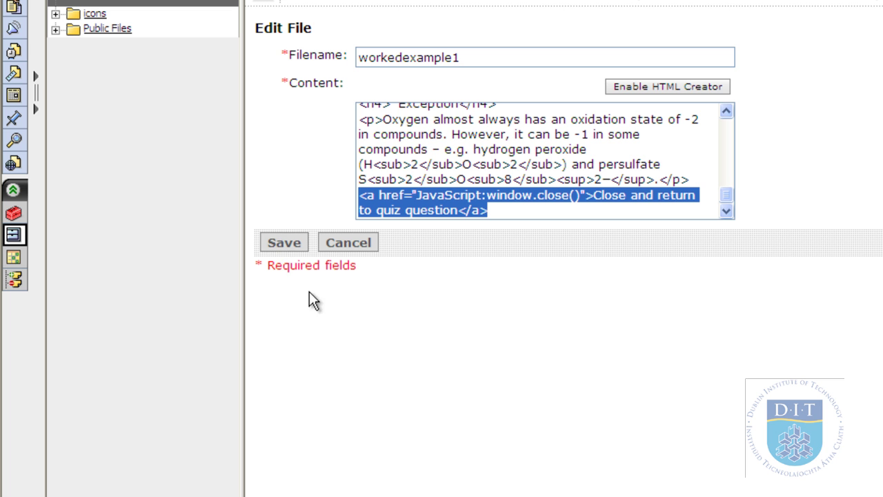
{"action": "left_click", "coordinate": [341, 241]}
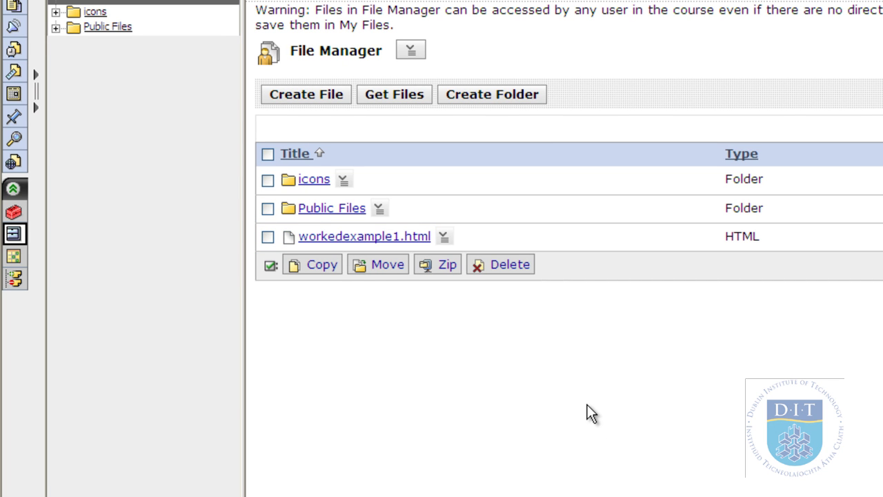
Copy the HREF path of workedexample1.html from its file details and close the File HREF window.
{"action": "left_click", "coordinate": [442, 237]}
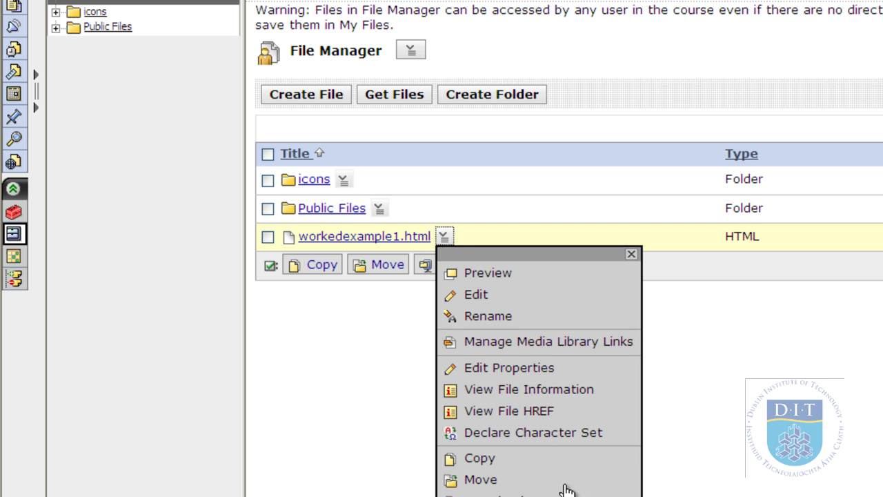
{"action": "left_click", "coordinate": [534, 412]}
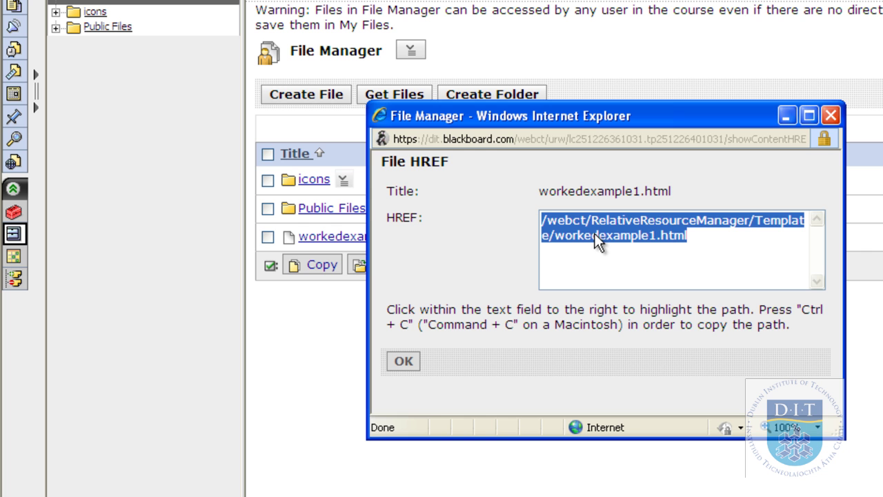
{"action": "right_click", "coordinate": [595, 233]}
{"action": "left_click", "coordinate": [625, 282]}
{"action": "left_click", "coordinate": [403, 361]}
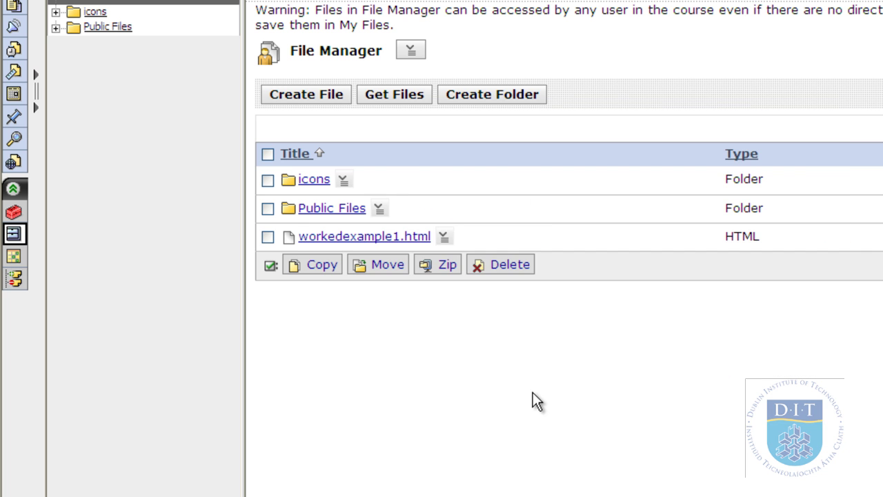